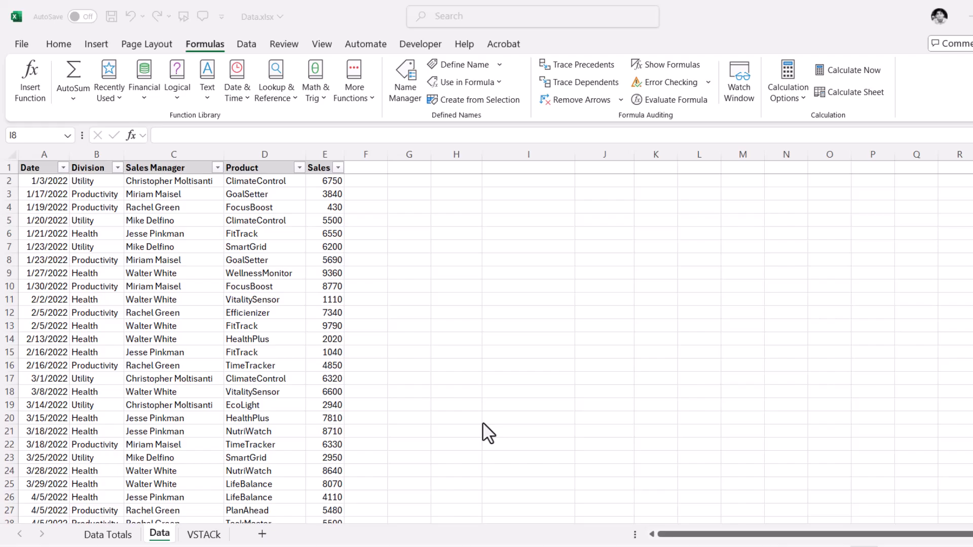
Start a GROUPBY formula in cell H2 with the Division range B2:B301 as its row fields.
{"action": "left_click", "coordinate": [453, 181]}
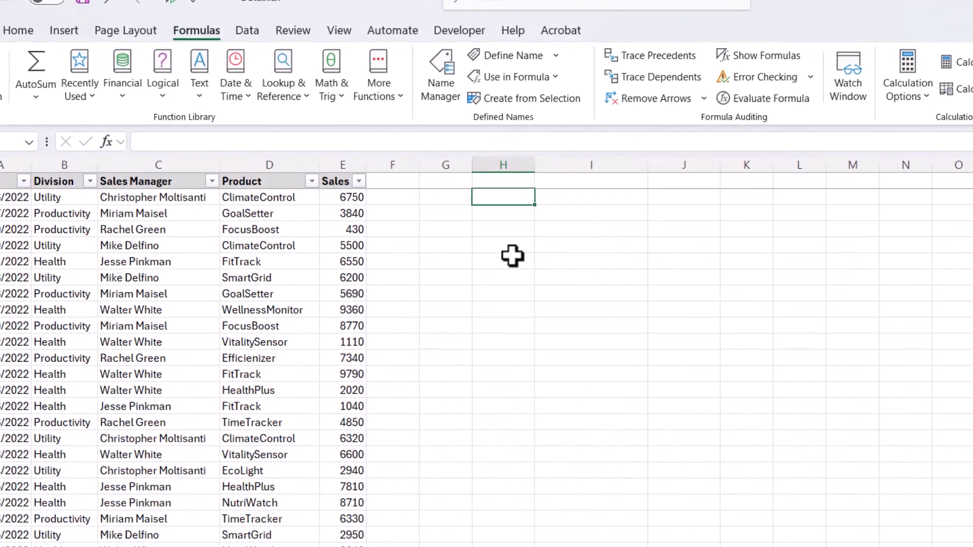
{"action": "type", "text": "="}
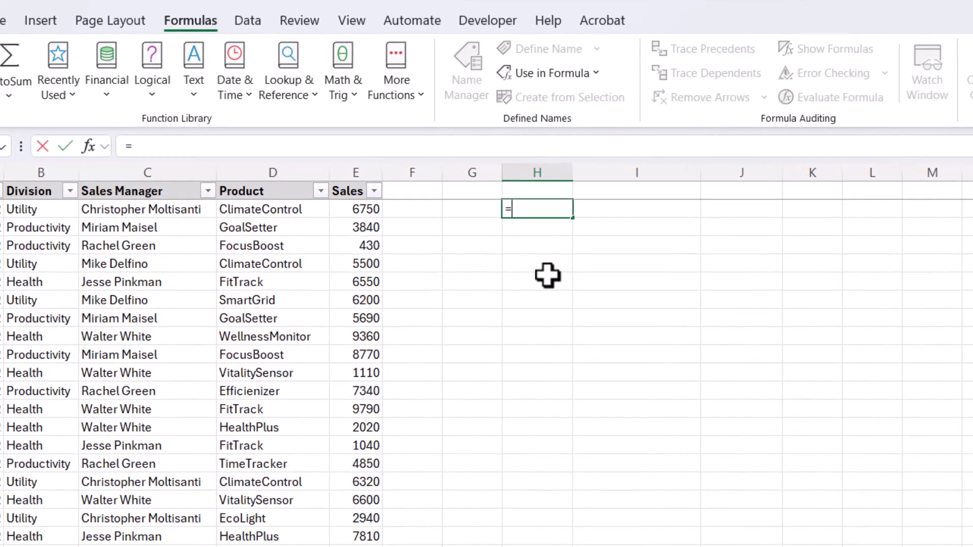
{"action": "type", "text": "g"}
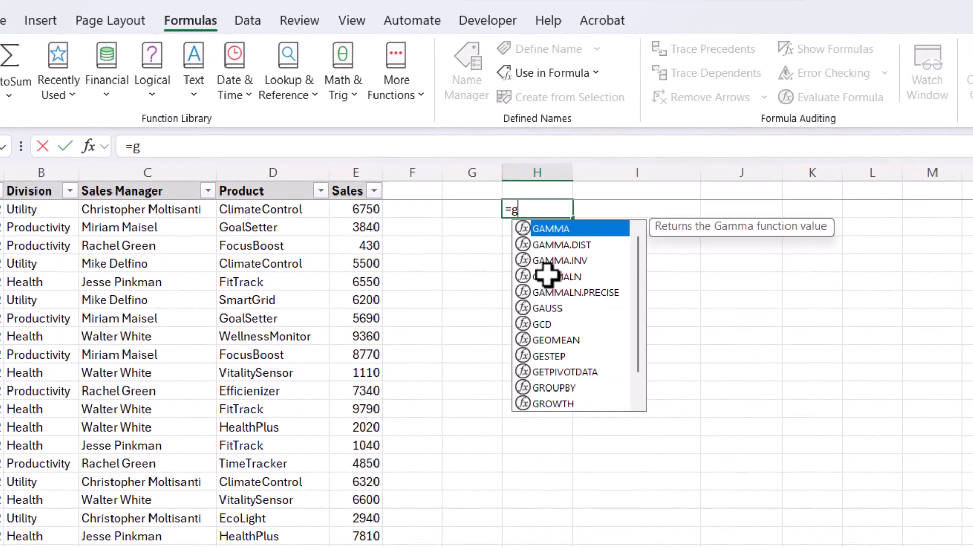
{"action": "type", "text": "rou"}
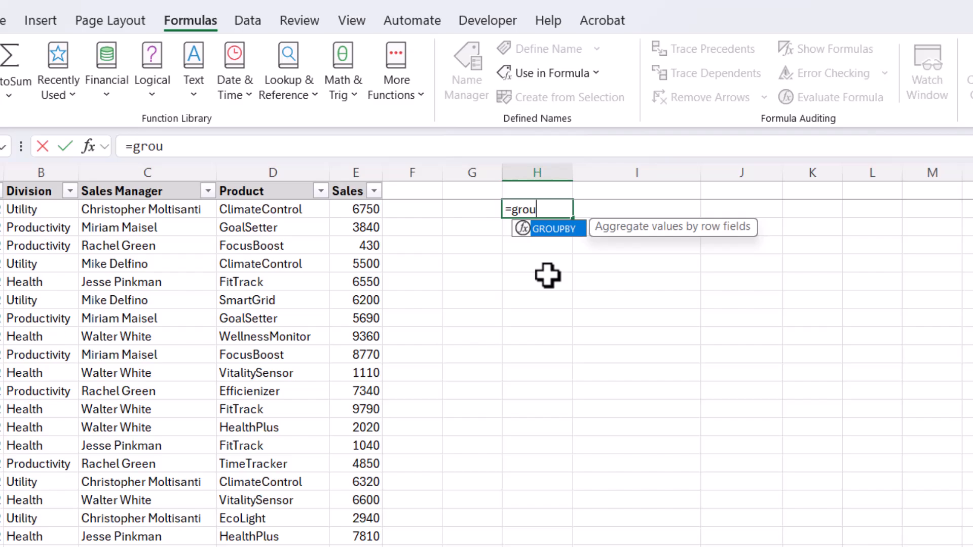
{"action": "double_click", "coordinate": [569, 229]}
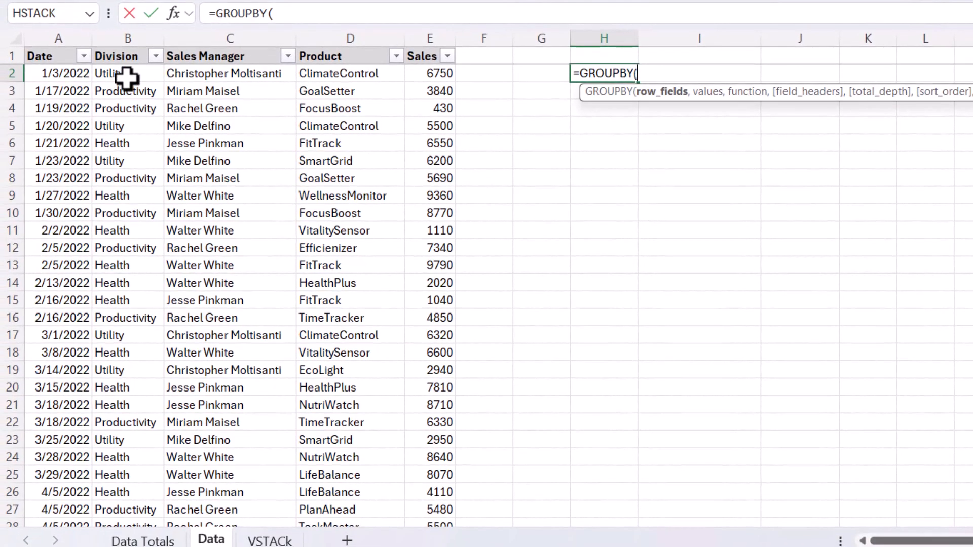
{"action": "left_click_drag", "start_coordinate": [127, 77], "coordinate": [145, 456]}
{"action": "type", "text": ","}
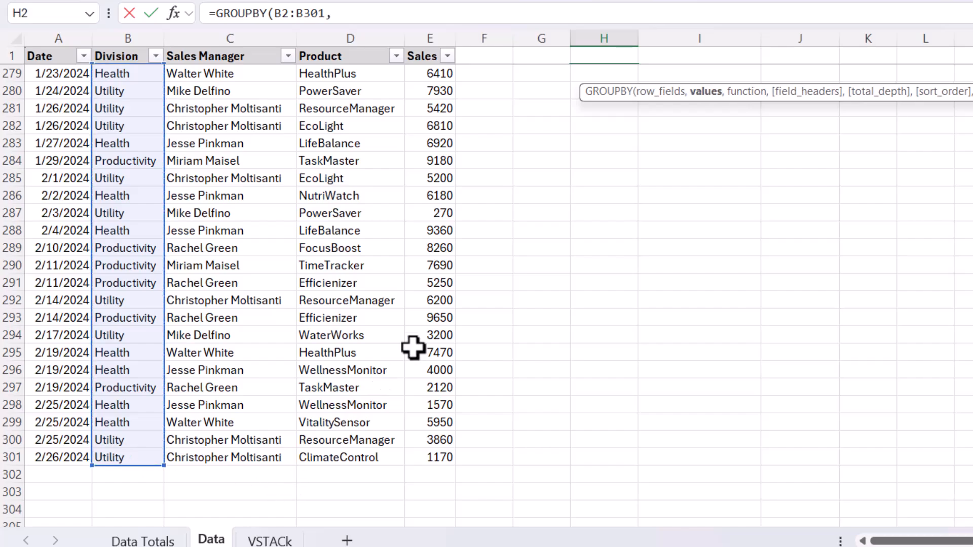
Add the Sales range E2:E301 as the values argument of the GROUPBY formula.
{"action": "scroll", "coordinate": [439, 271], "scroll_direction": "up", "scroll_amount": 20}
{"action": "scroll", "coordinate": [440, 272], "scroll_direction": "up", "scroll_amount": 20}
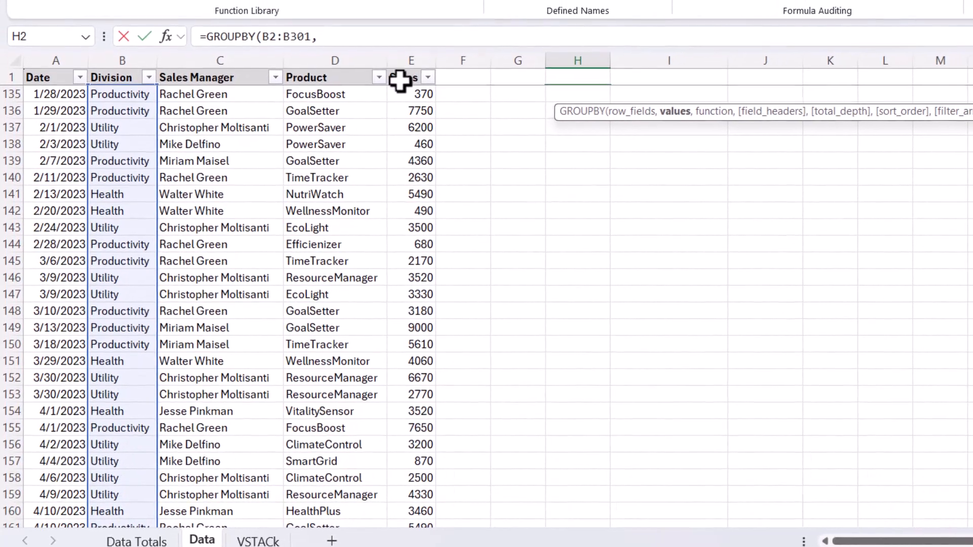
{"action": "scroll", "coordinate": [461, 388], "scroll_direction": "up", "scroll_amount": 7}
{"action": "scroll", "coordinate": [446, 390], "scroll_direction": "up", "scroll_amount": 7}
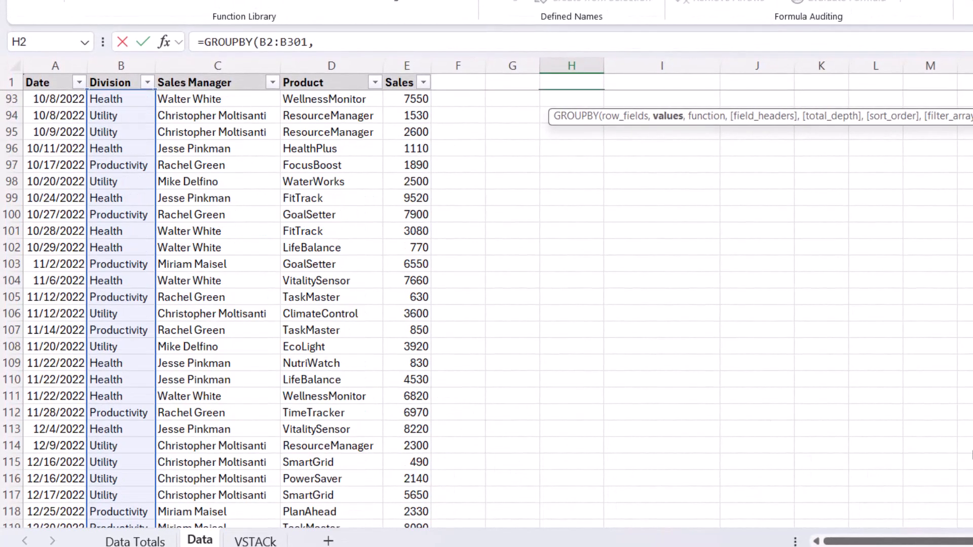
{"action": "scroll", "coordinate": [446, 310], "scroll_direction": "up", "scroll_amount": 20}
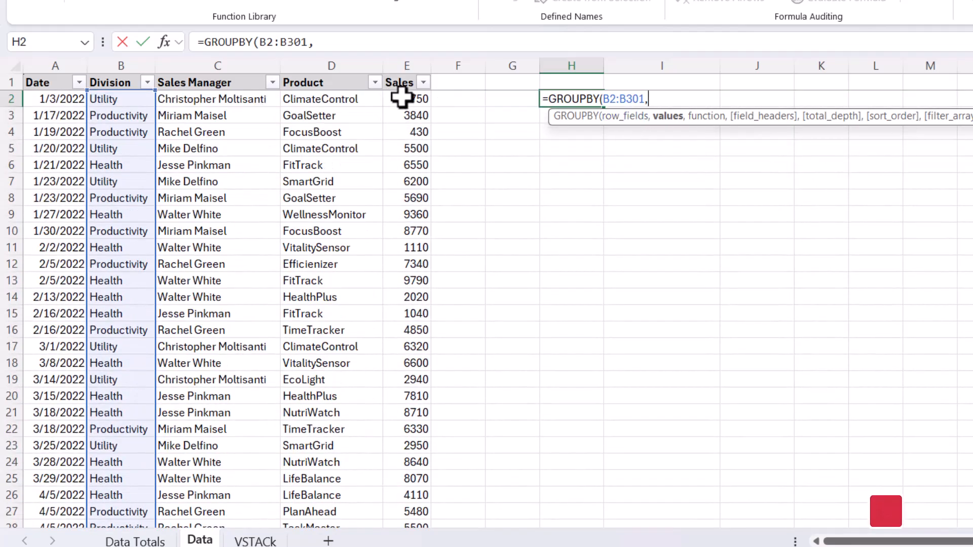
{"action": "type", "text": "e"}
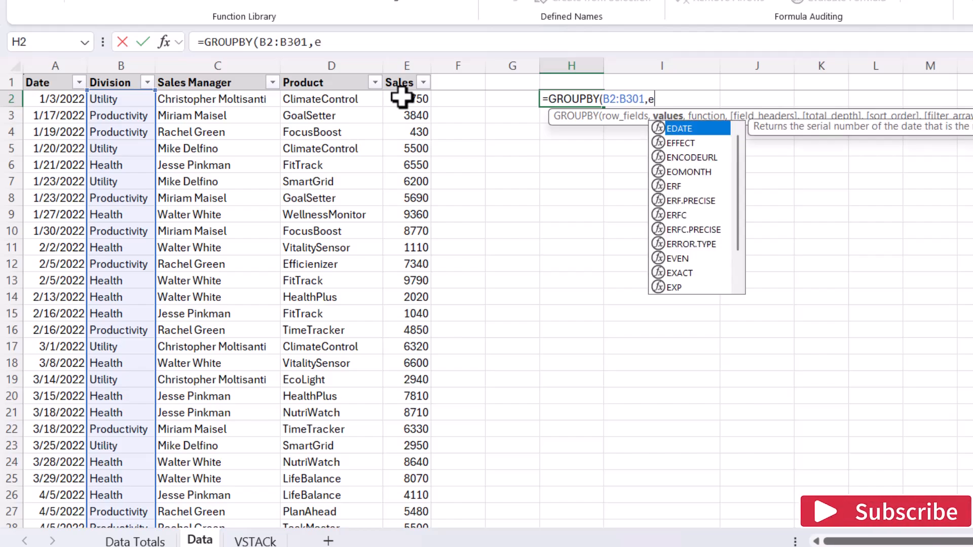
{"action": "type", "text": "2,e"}
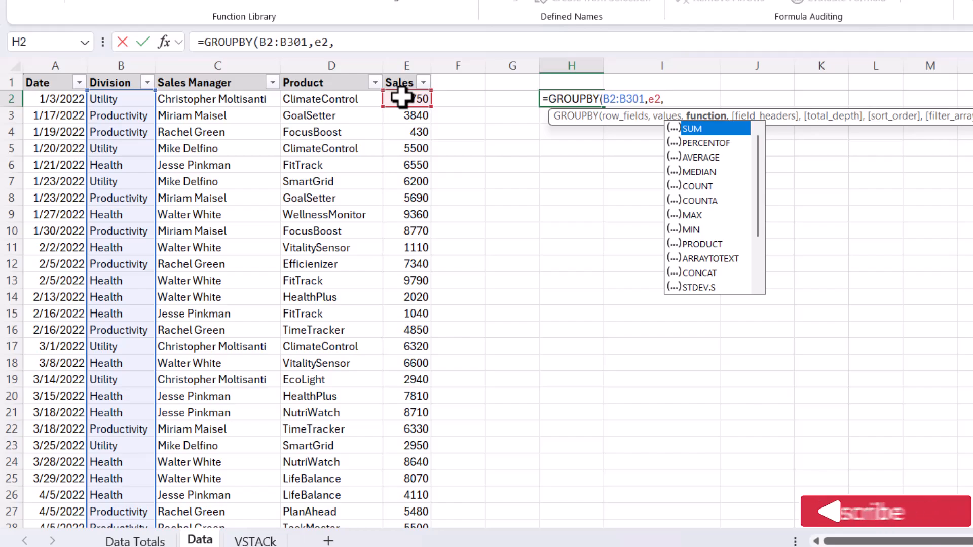
{"action": "type", "text": "301,"}
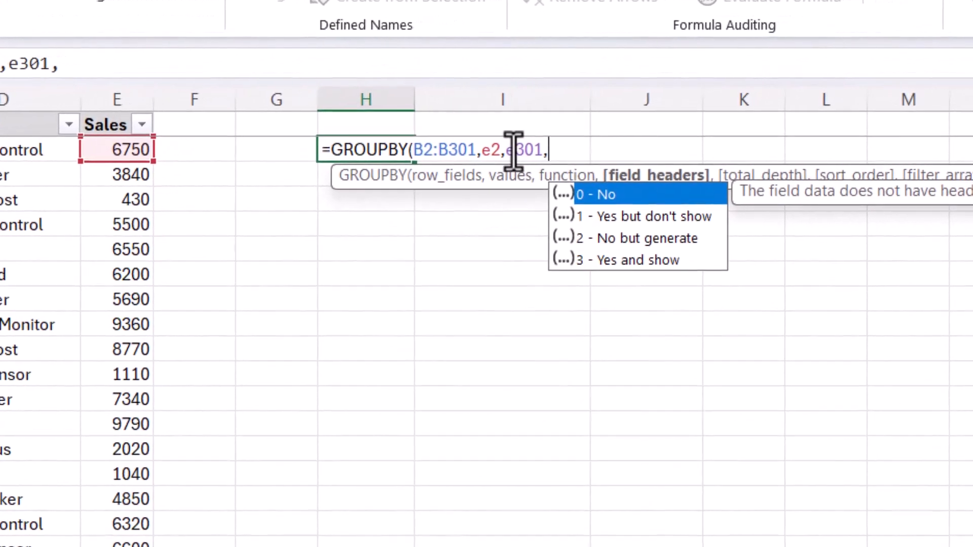
{"action": "left_click", "coordinate": [501, 153]}
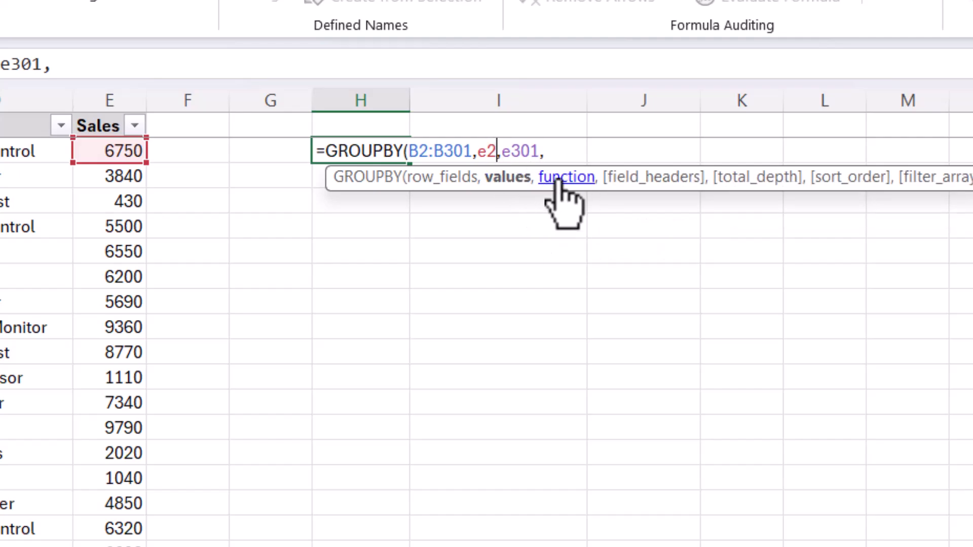
{"action": "key", "text": "Delete"}
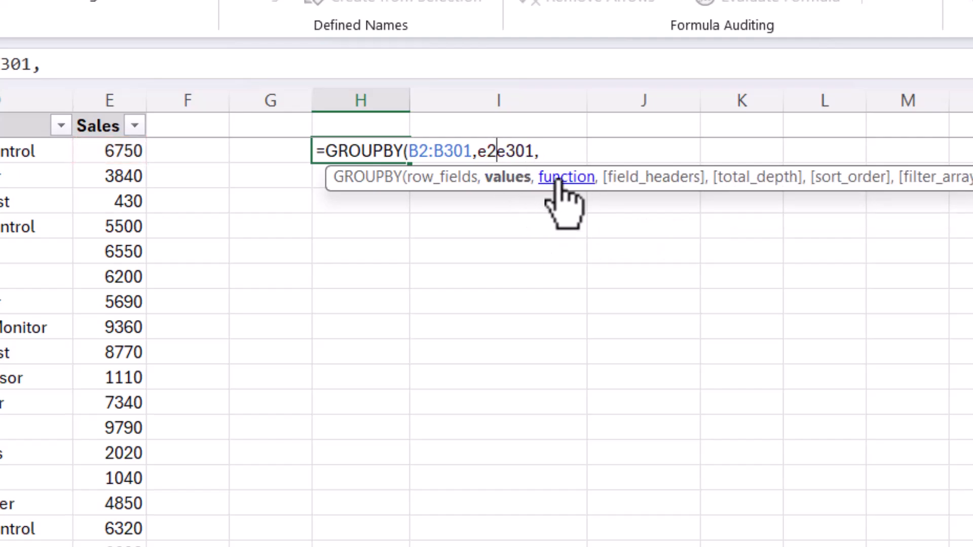
{"action": "type", "text": ":"}
{"action": "left_click", "coordinate": [567, 147]}
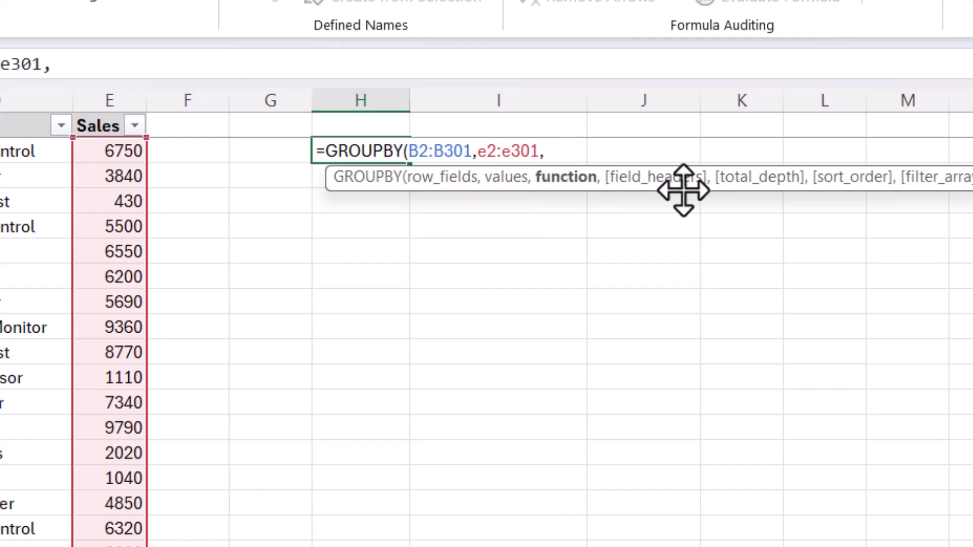
Complete the GROUPBY formula with SUM as the function and field headers option 3 (Yes and show).
{"action": "type", "text": "s"}
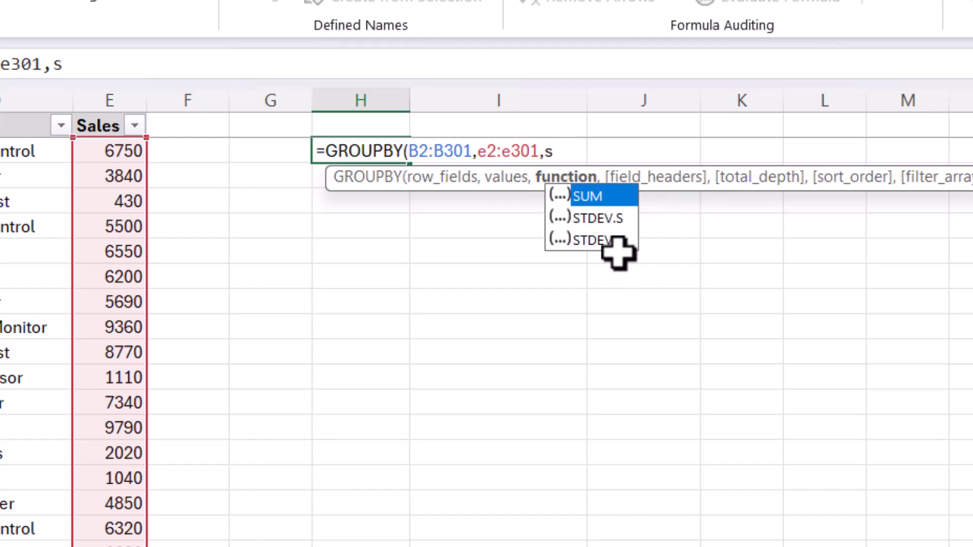
{"action": "left_click", "coordinate": [590, 195]}
{"action": "double_click", "coordinate": [590, 196]}
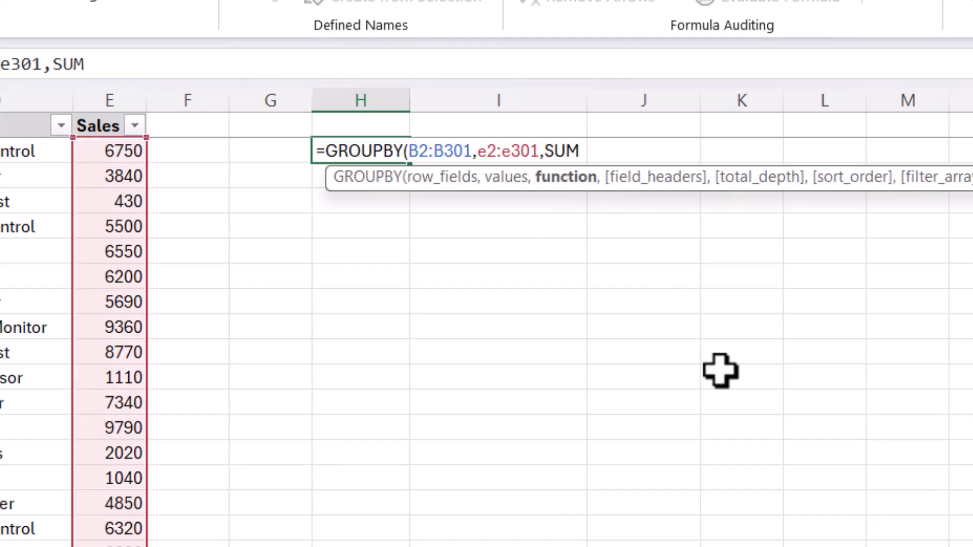
{"action": "type", "text": ","}
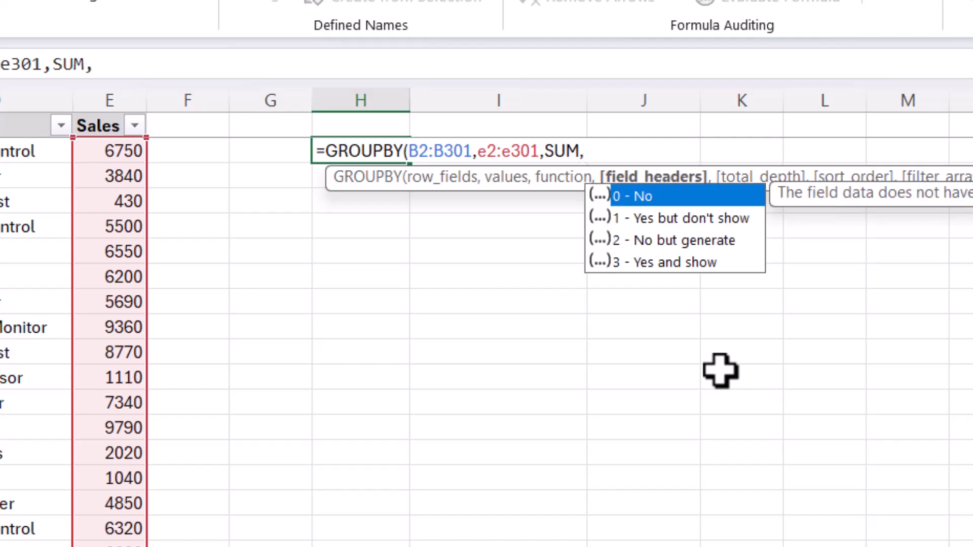
{"action": "double_click", "coordinate": [668, 263]}
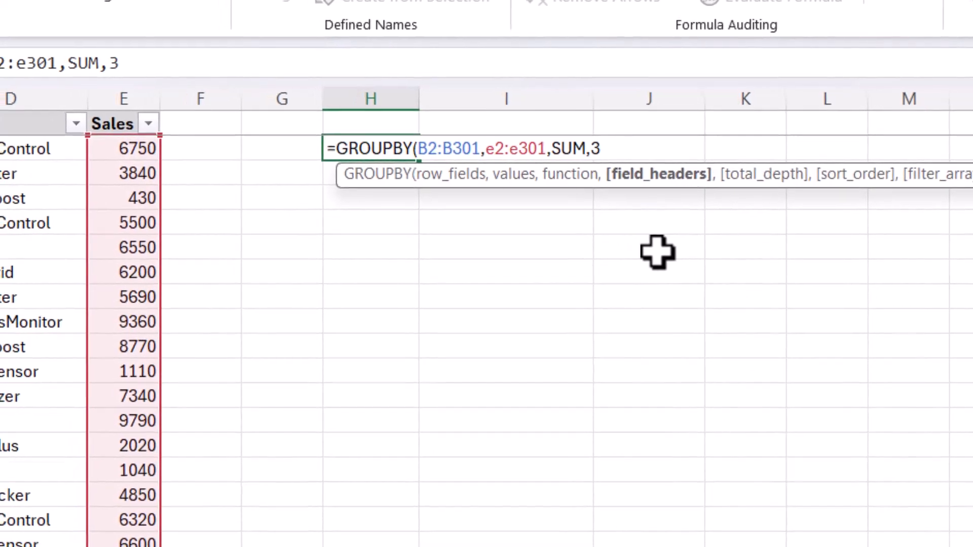
{"action": "type", "text": ")"}
{"action": "key", "text": "Return"}
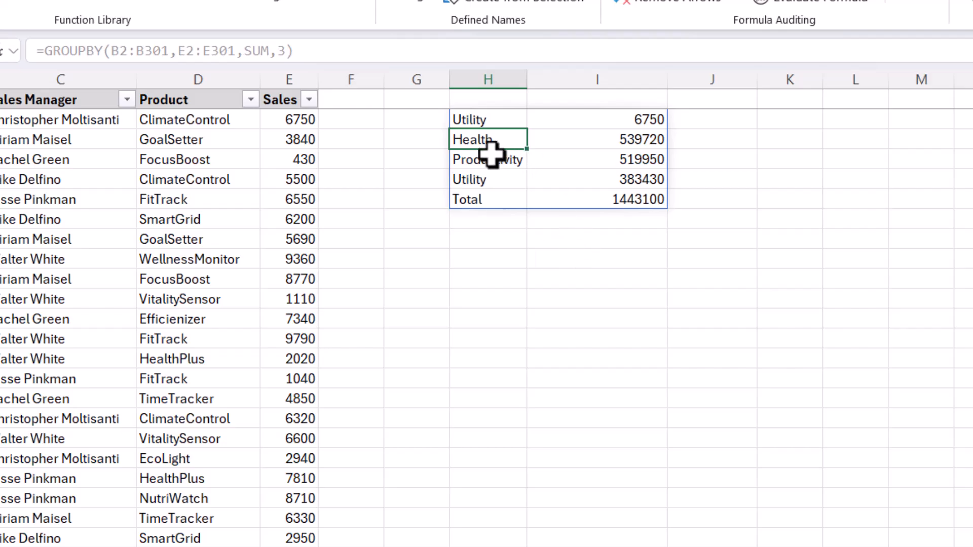
Replace the formula in H2 with a new GROUPBY using column B:B as row fields and column E:E as values.
{"action": "left_click", "coordinate": [464, 123]}
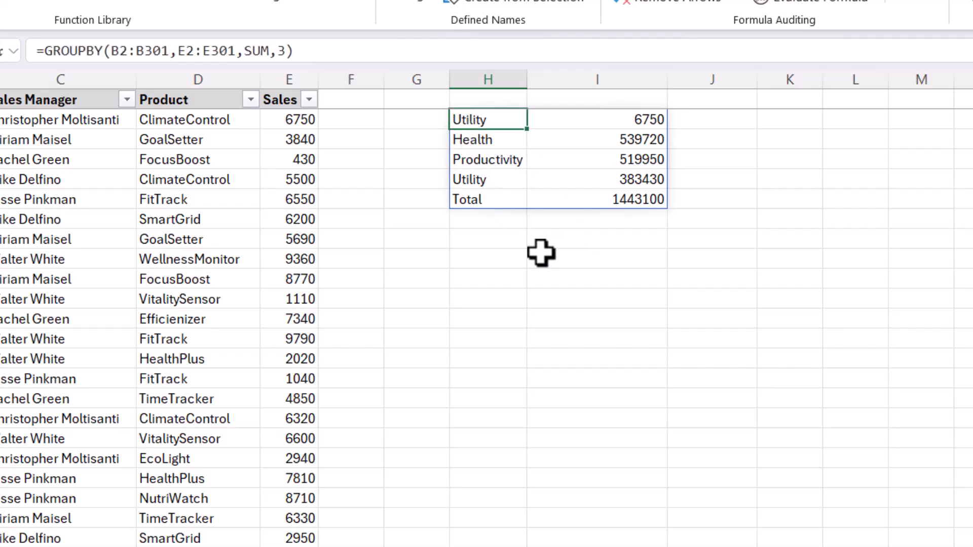
{"action": "type", "text": "=gr"}
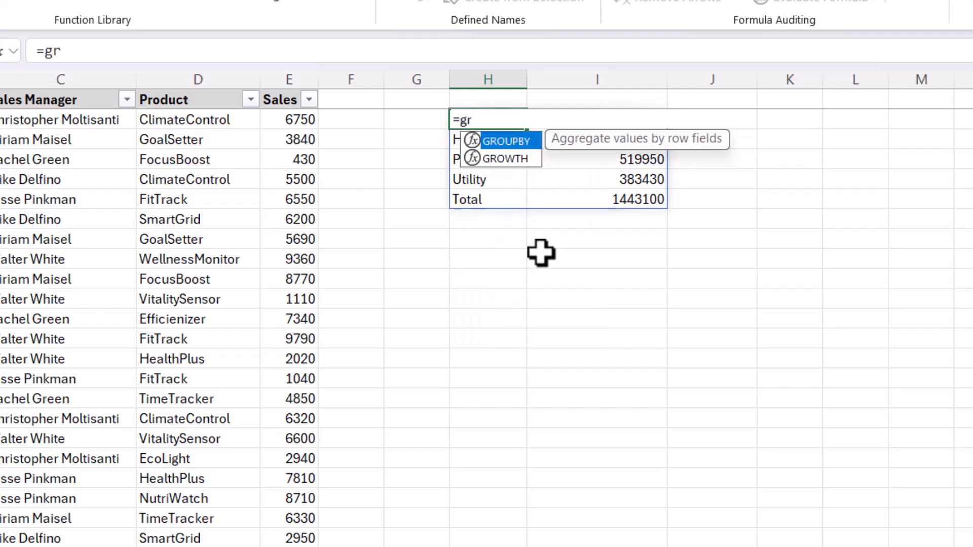
{"action": "double_click", "coordinate": [502, 141]}
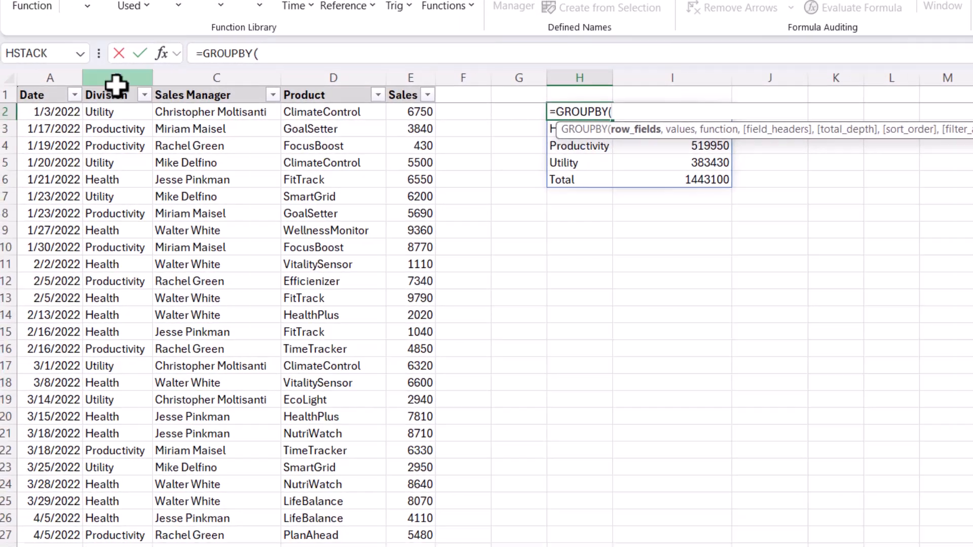
{"action": "left_click", "coordinate": [116, 81]}
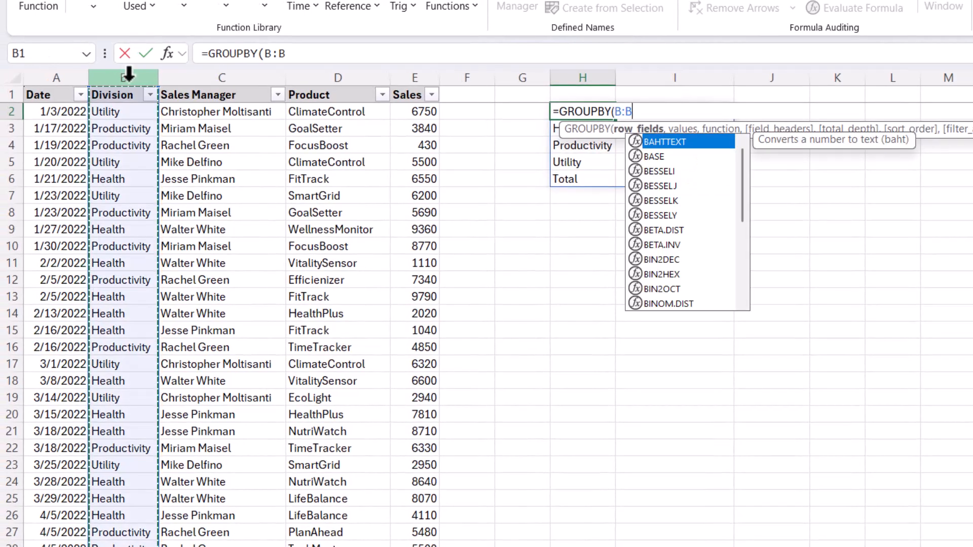
{"action": "type", "text": ","}
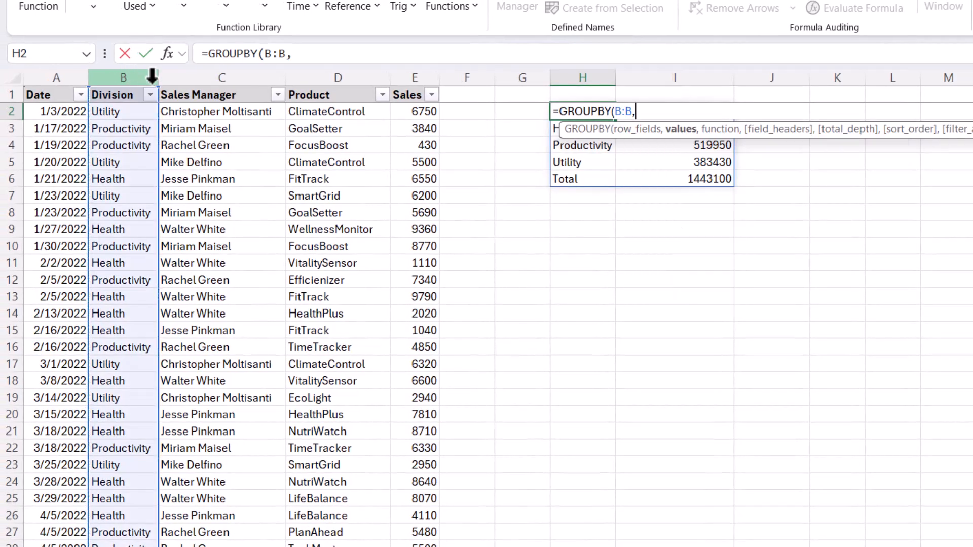
{"action": "left_click", "coordinate": [413, 76]}
{"action": "type", "text": ","}
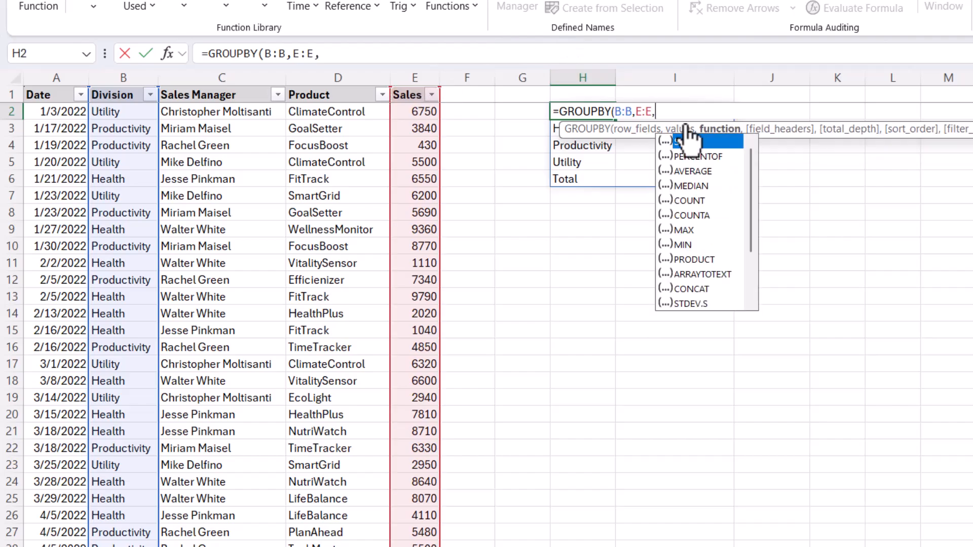
Finish the whole-column GROUPBY formula with the SUM function and field headers option 3.
{"action": "double_click", "coordinate": [680, 143]}
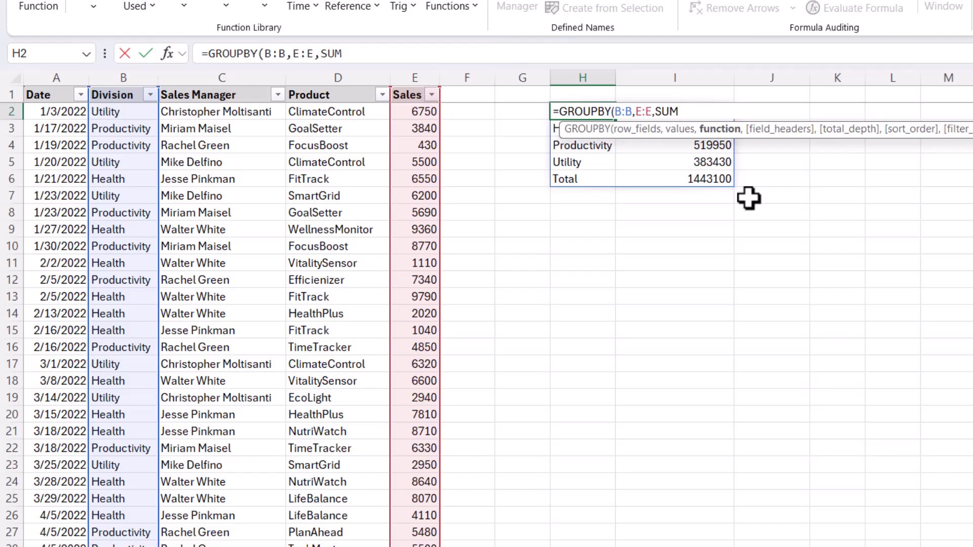
{"action": "type", "text": ","}
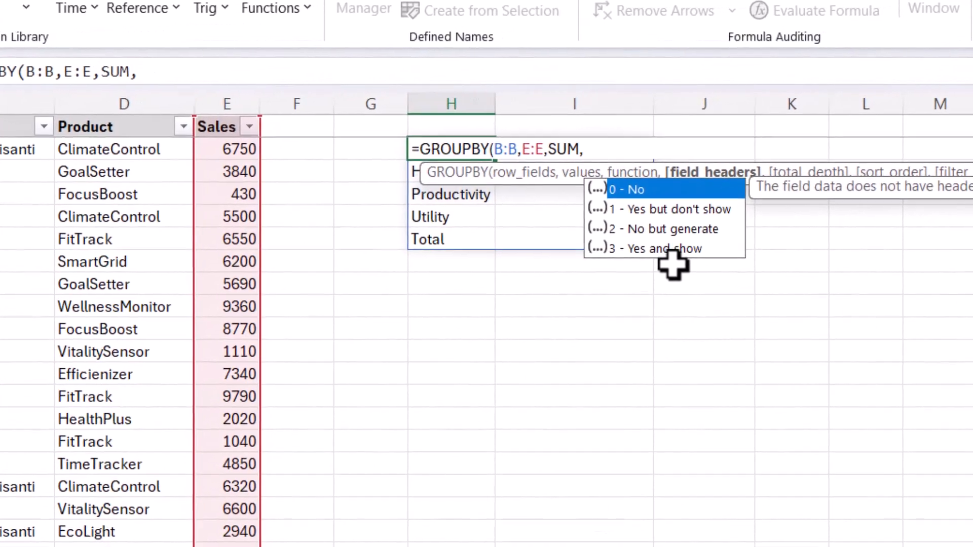
{"action": "type", "text": "3)"}
{"action": "key", "text": "Return"}
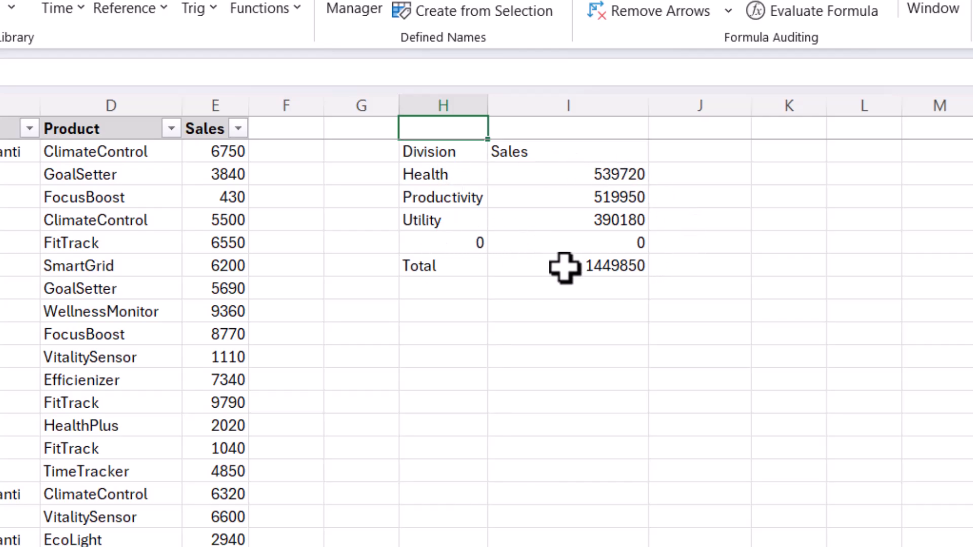
Add the filter array B:B<>"" to the GROUPBY formula in H2, leaving total depth and sort order empty.
{"action": "left_click_drag", "start_coordinate": [439, 237], "coordinate": [591, 236]}
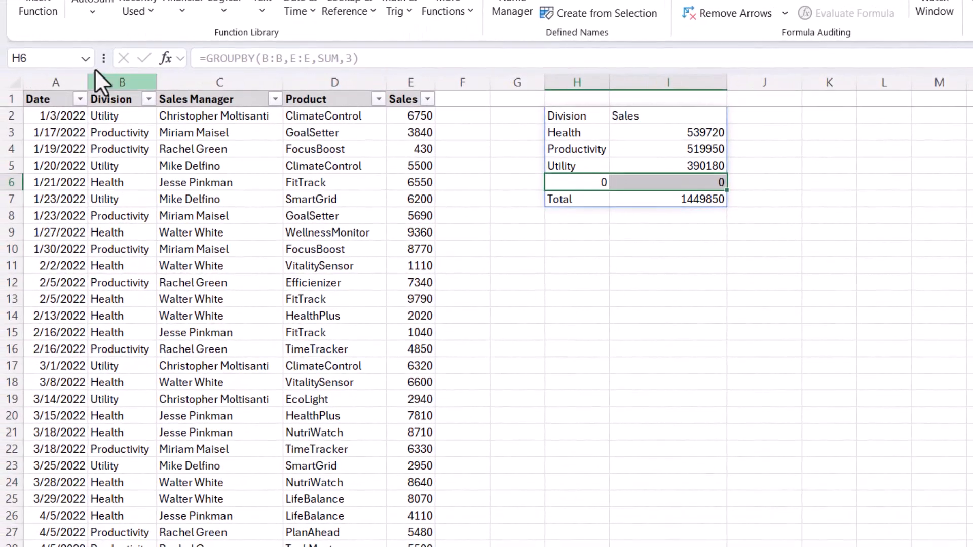
{"action": "left_click", "coordinate": [567, 116]}
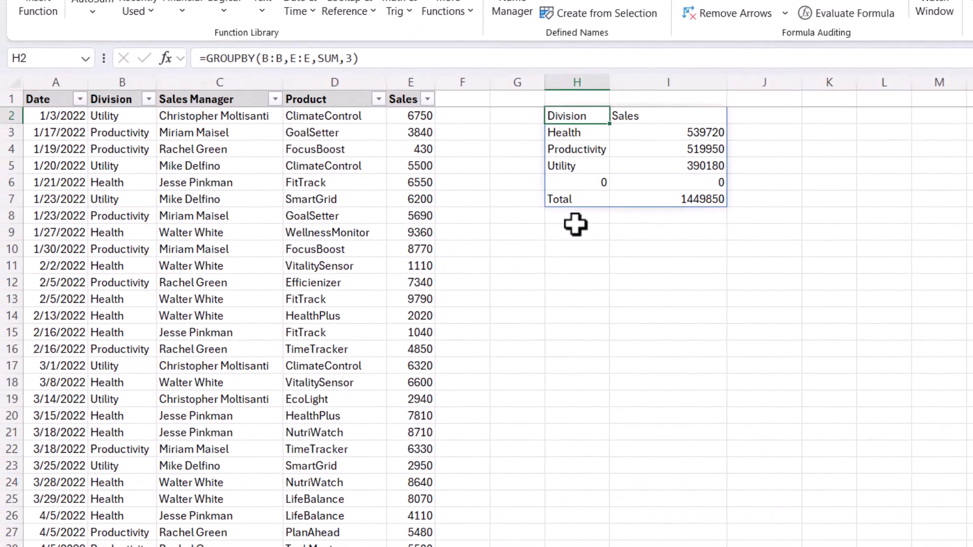
{"action": "left_click", "coordinate": [350, 58]}
{"action": "type", "text": "3"}
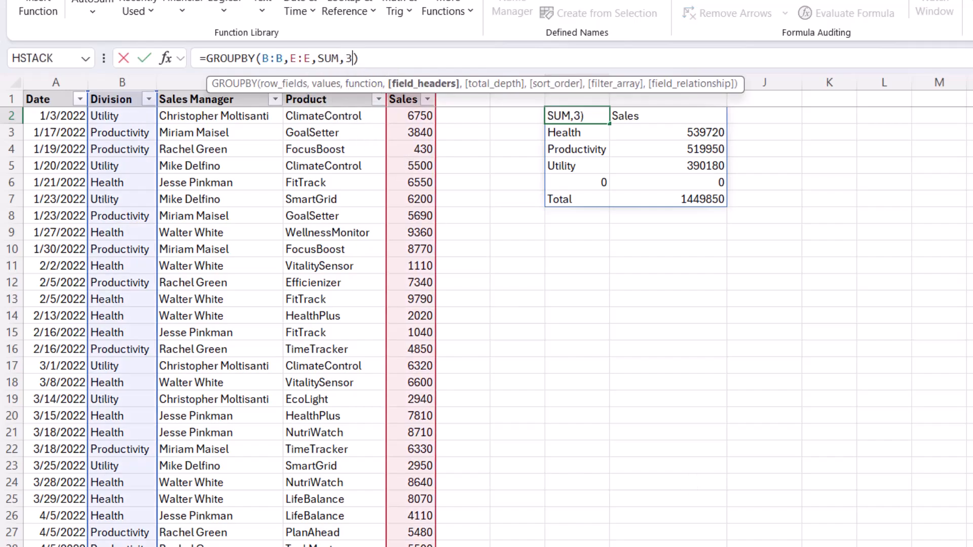
{"action": "type", "text": ","}
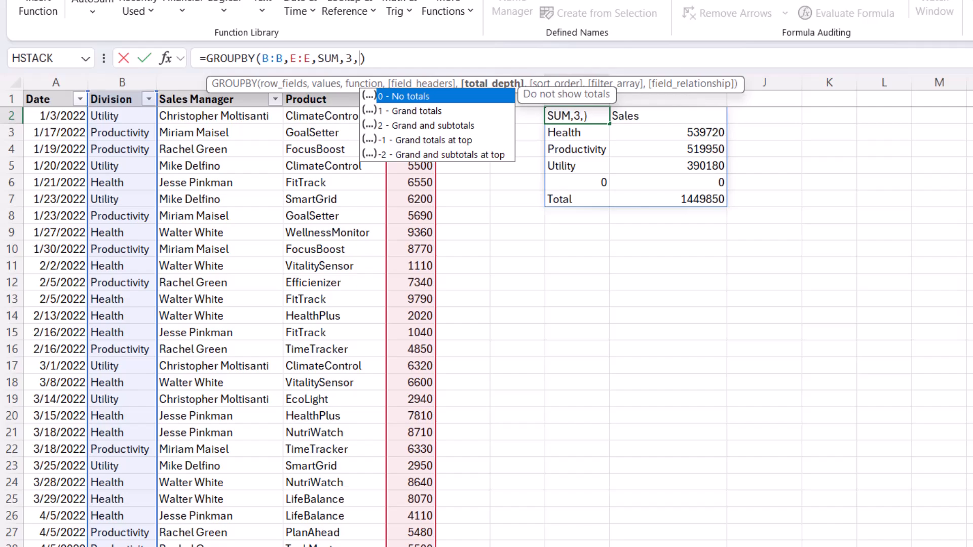
{"action": "type", "text": ","}
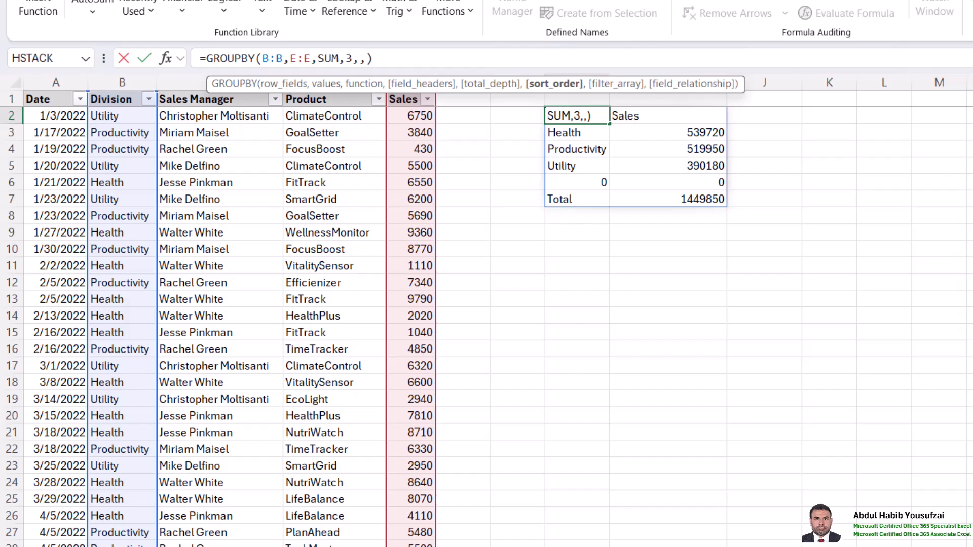
{"action": "type", "text": ","}
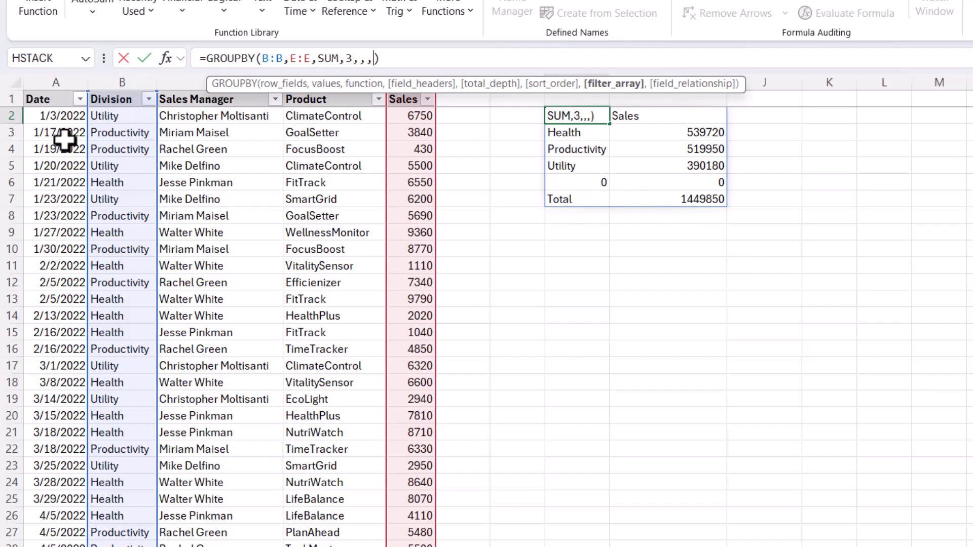
{"action": "left_click", "coordinate": [119, 80]}
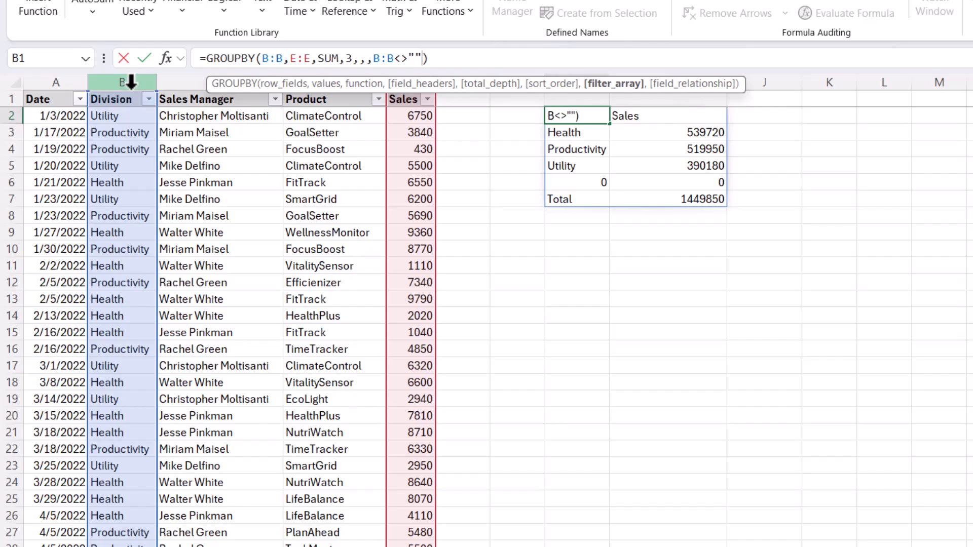
{"action": "key", "text": "Return"}
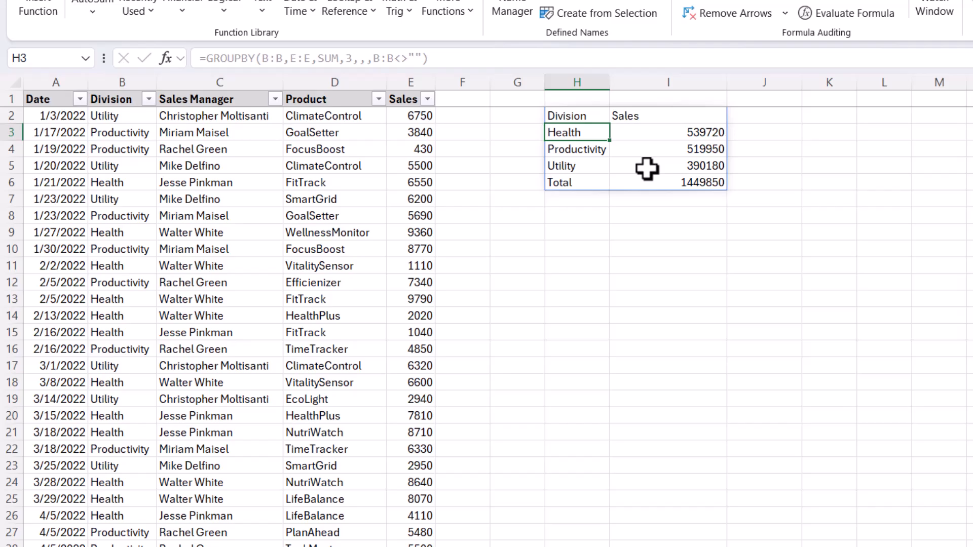
{"action": "key", "text": "Up"}
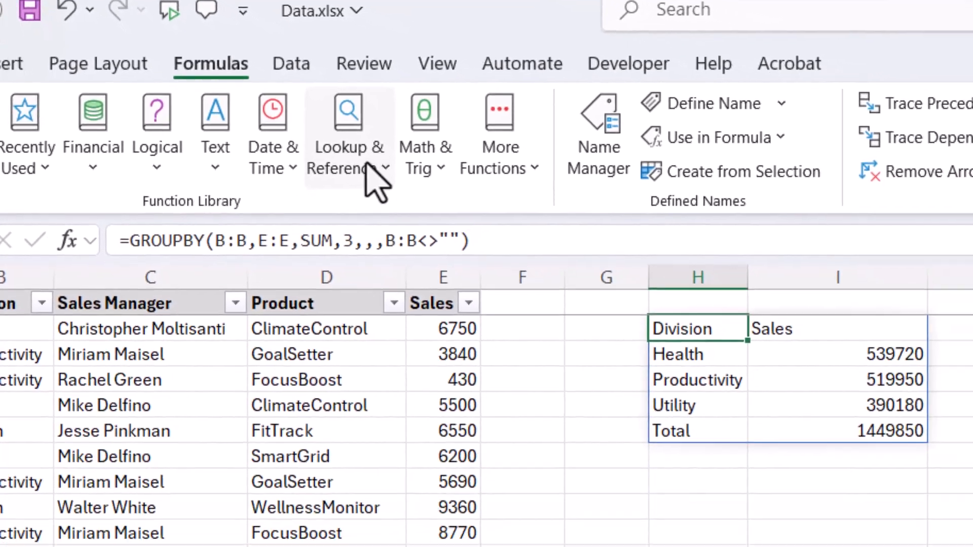
{"action": "left_click", "coordinate": [400, 180]}
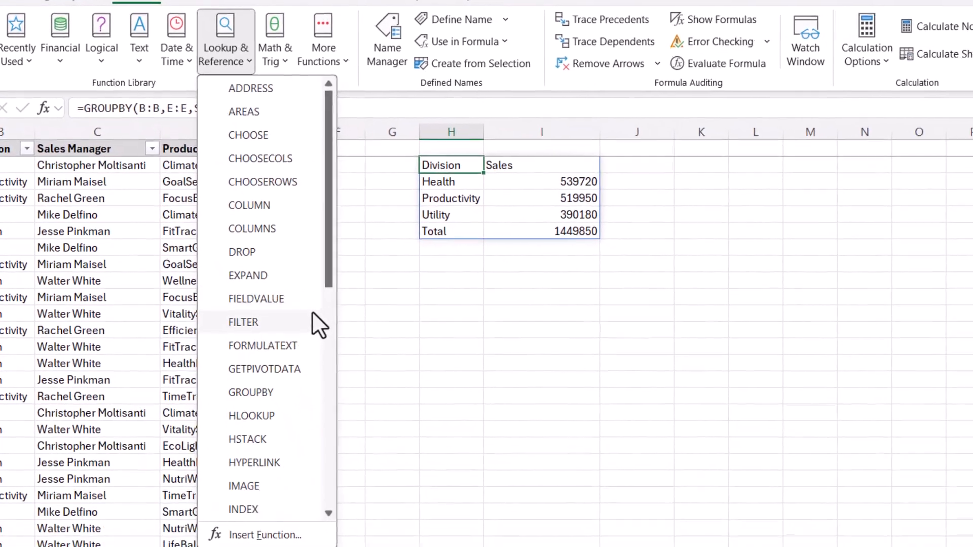
{"action": "left_click_drag", "start_coordinate": [389, 336], "coordinate": [408, 452]}
{"action": "left_click_drag", "start_coordinate": [343, 358], "coordinate": [336, 294]}
{"action": "left_click", "coordinate": [233, 260]}
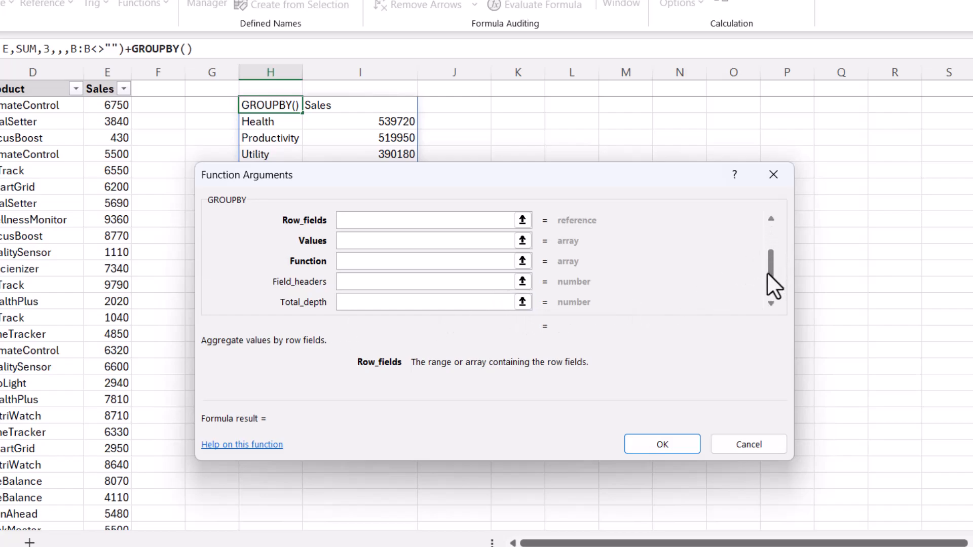
{"action": "scroll", "coordinate": [768, 271], "scroll_direction": "down", "scroll_amount": 3}
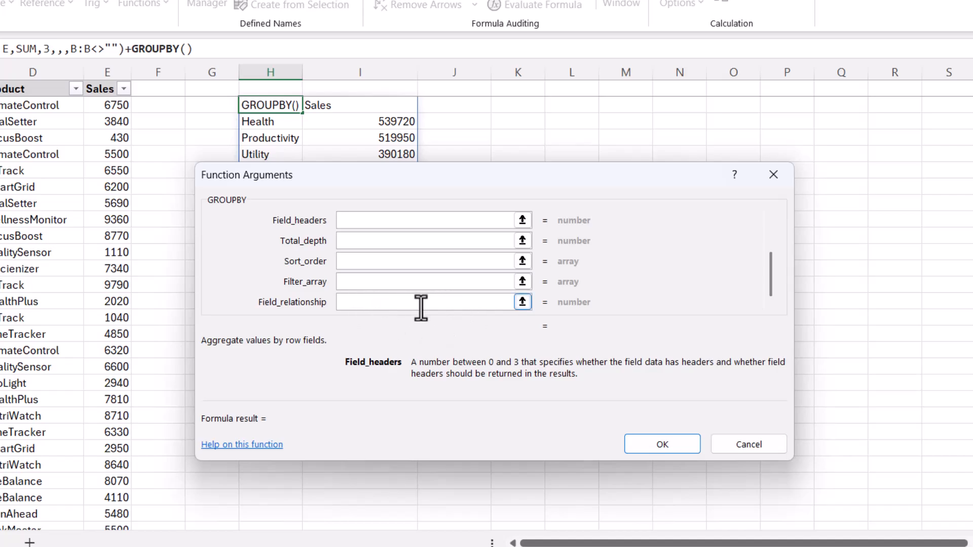
{"action": "left_click", "coordinate": [760, 449]}
Insert a GROUPBY function in K2 with column B:B as row fields and column E:E as values.
{"action": "left_click", "coordinate": [487, 107]}
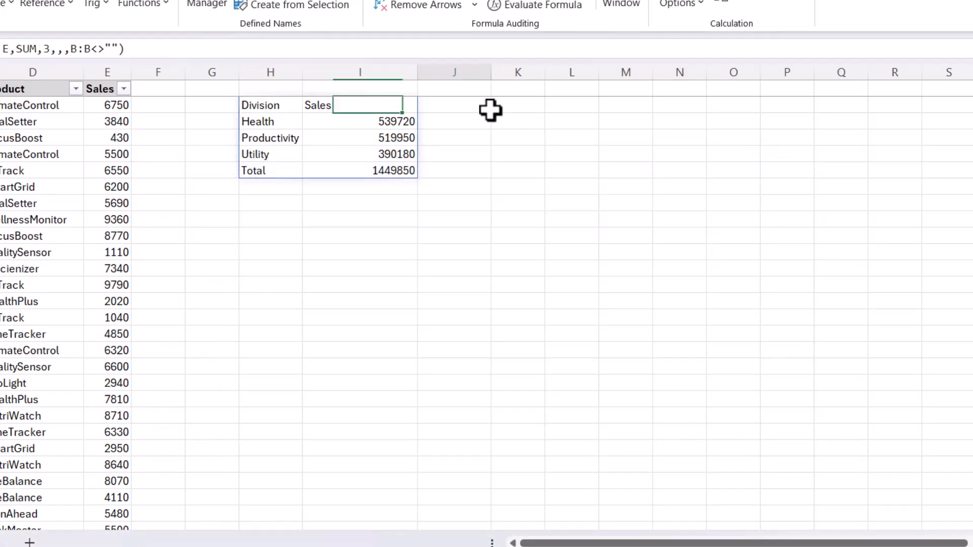
{"action": "left_click", "coordinate": [523, 111]}
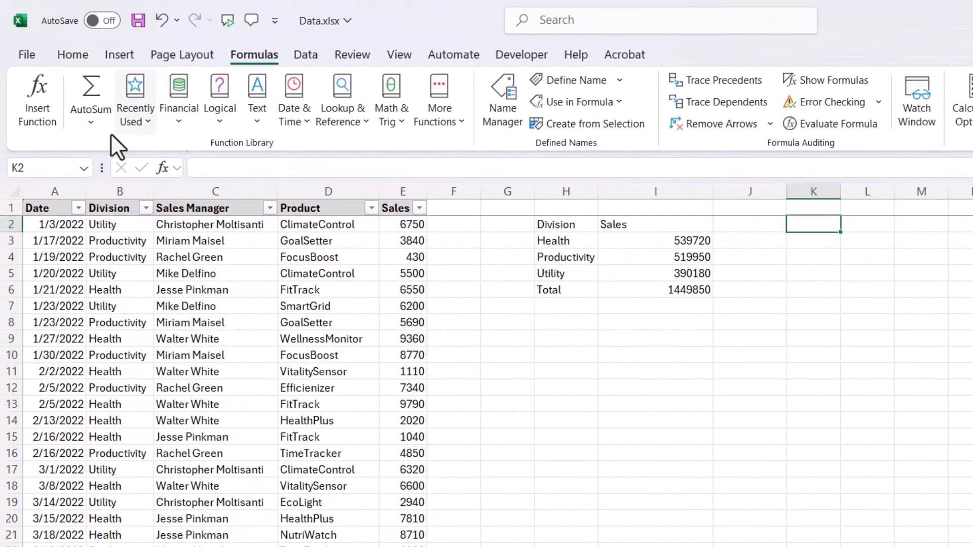
{"action": "left_click", "coordinate": [338, 118]}
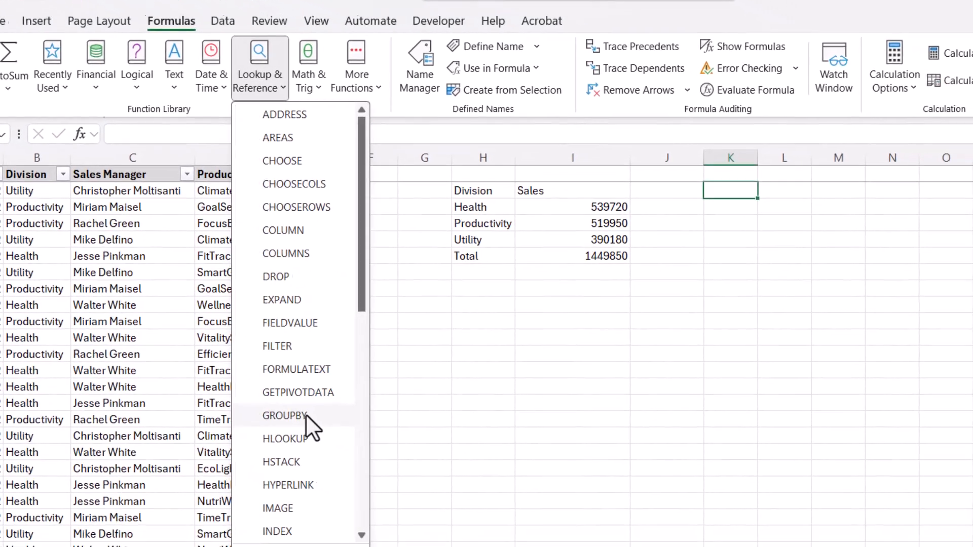
{"action": "left_click", "coordinate": [375, 446]}
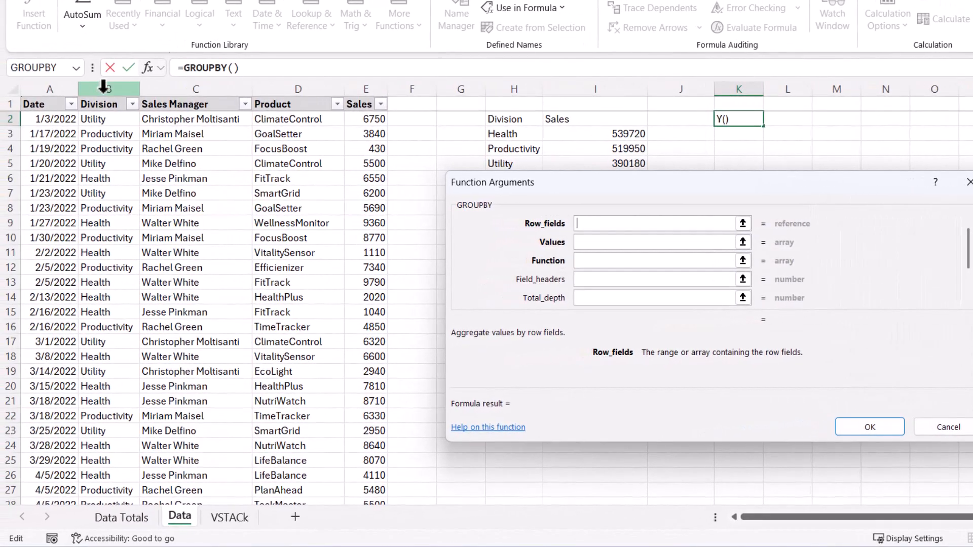
{"action": "left_click", "coordinate": [104, 88]}
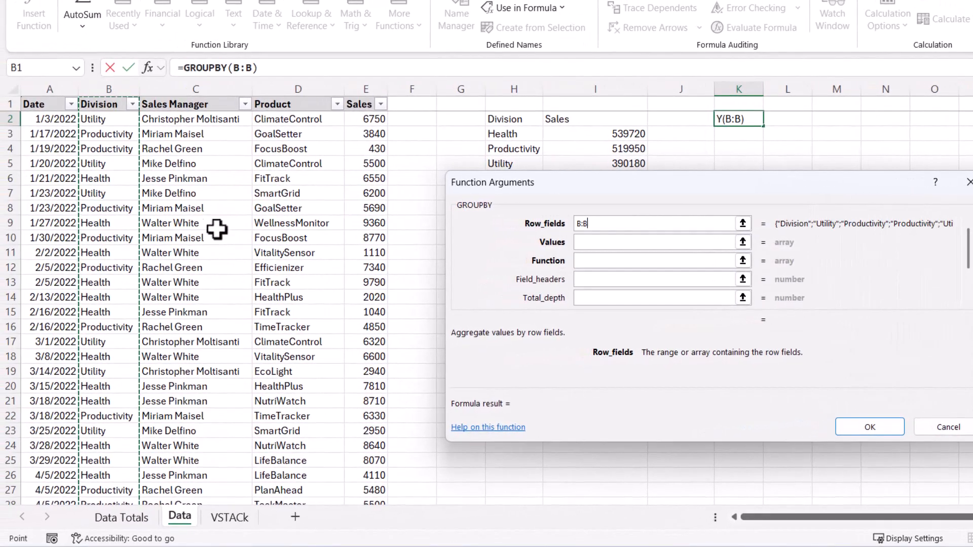
{"action": "left_click", "coordinate": [601, 244]}
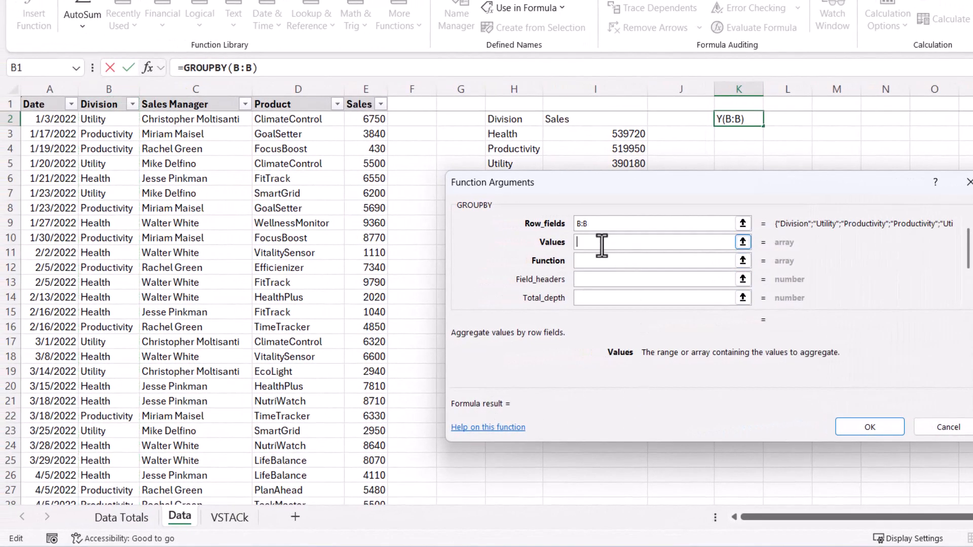
{"action": "left_click", "coordinate": [366, 90]}
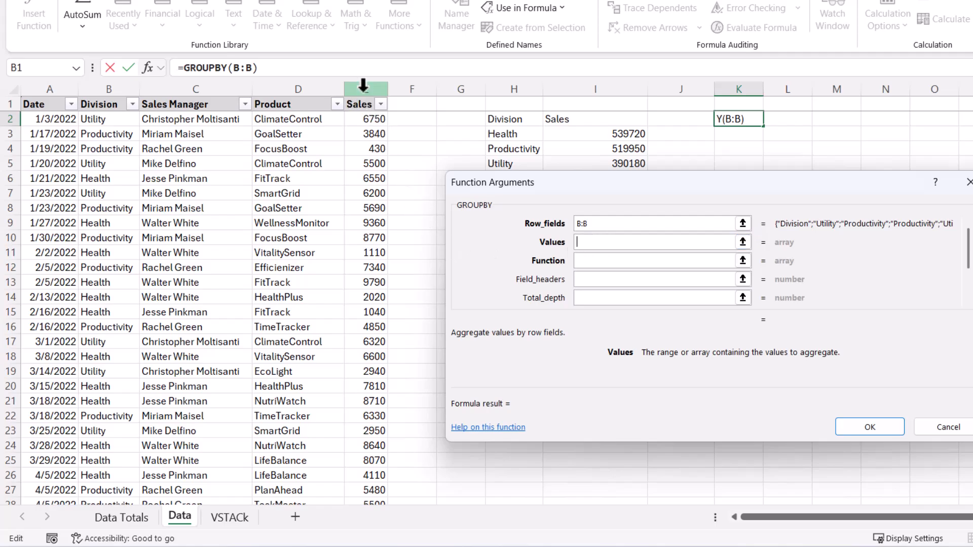
Set the function argument to sum and field headers to 3, and complete the GROUPBY formula in K2.
{"action": "left_click", "coordinate": [592, 261]}
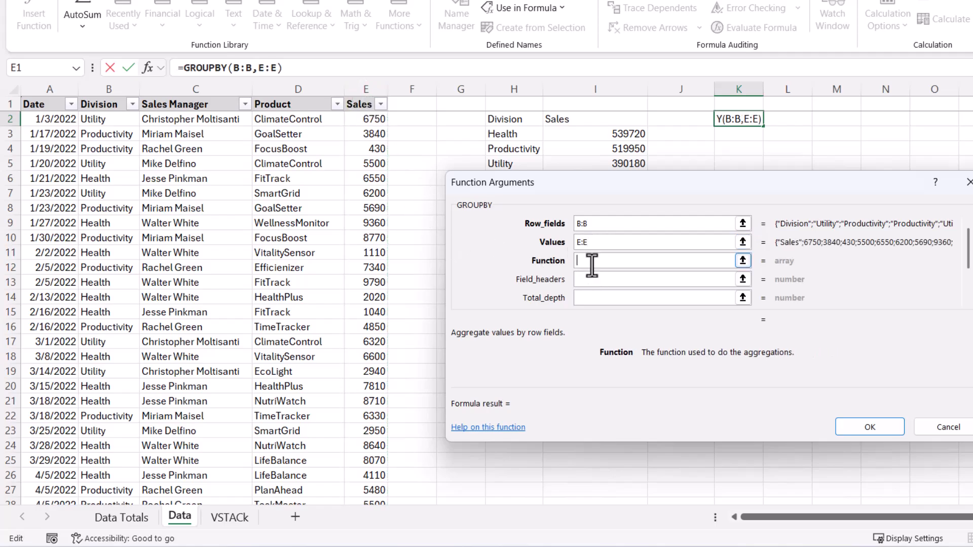
{"action": "type", "text": "sum"}
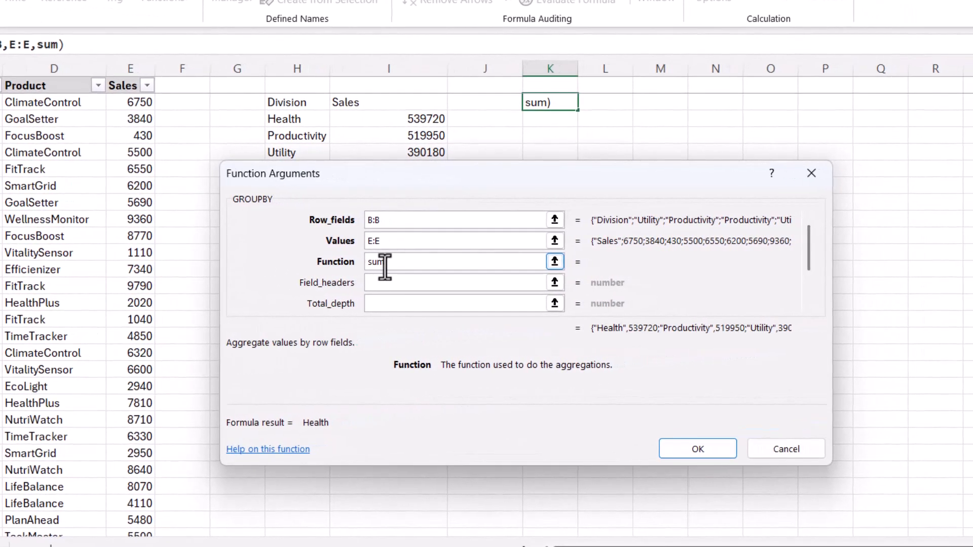
{"action": "left_click", "coordinate": [453, 282]}
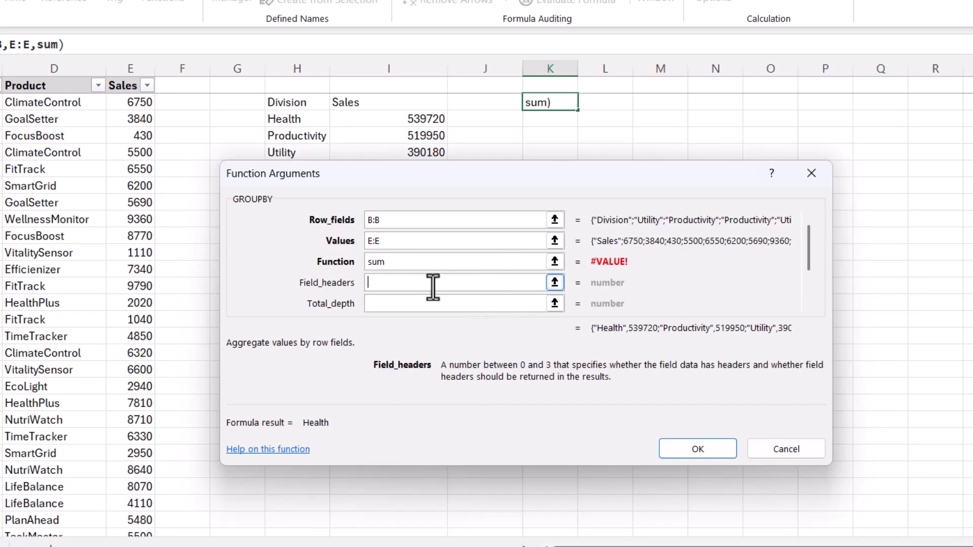
{"action": "type", "text": "3"}
{"action": "left_click", "coordinate": [724, 448]}
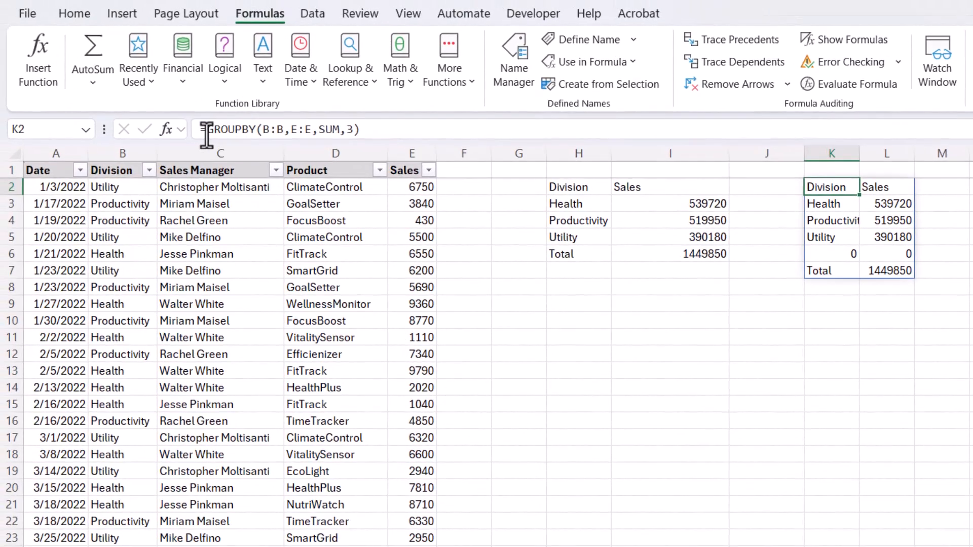
{"action": "left_click", "coordinate": [206, 131]}
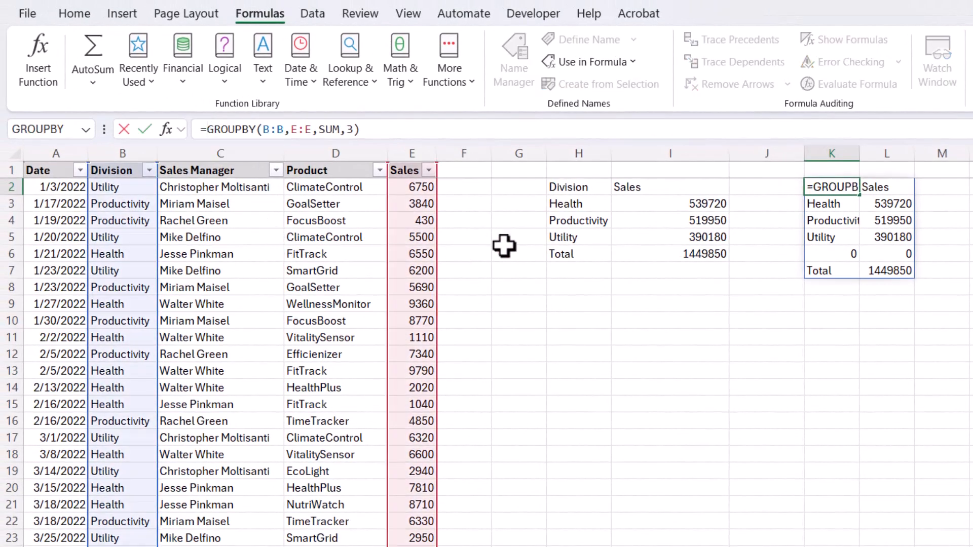
{"action": "type", "text": "if"}
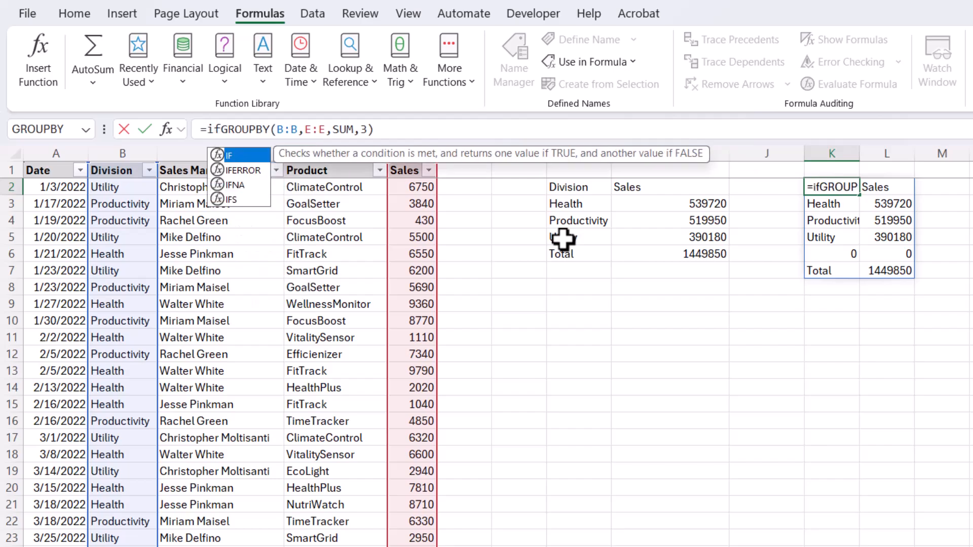
{"action": "key", "text": "BackSpace"}
{"action": "key", "text": "BackSpace"}
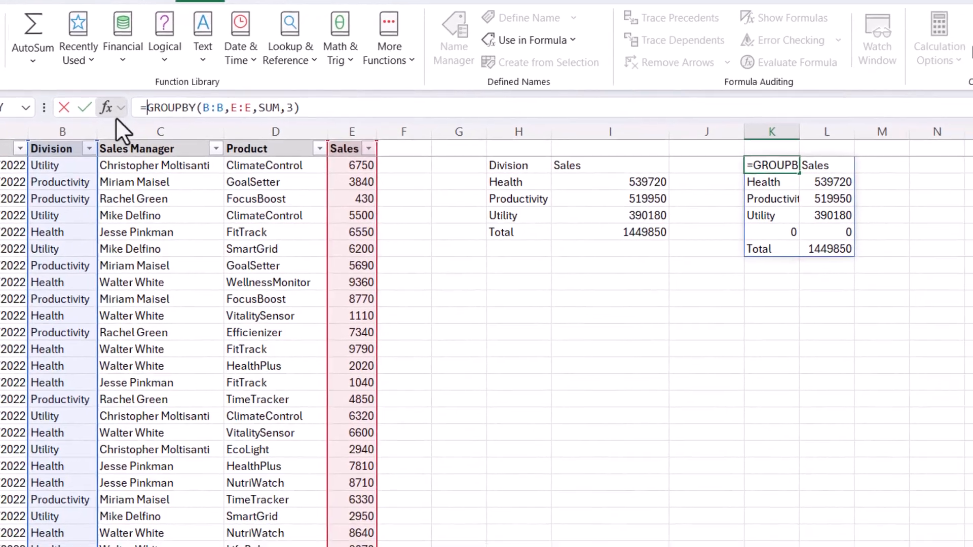
Reopen the function arguments of K2's GROUPBY formula and set the filter array to B:B<>"".
{"action": "left_click", "coordinate": [165, 128]}
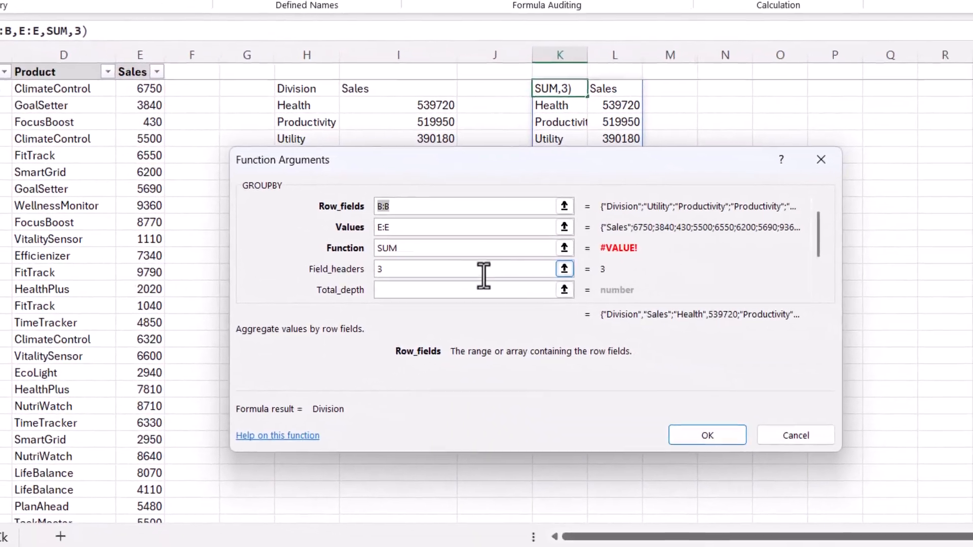
{"action": "scroll", "coordinate": [481, 251], "scroll_direction": "down", "scroll_amount": 4}
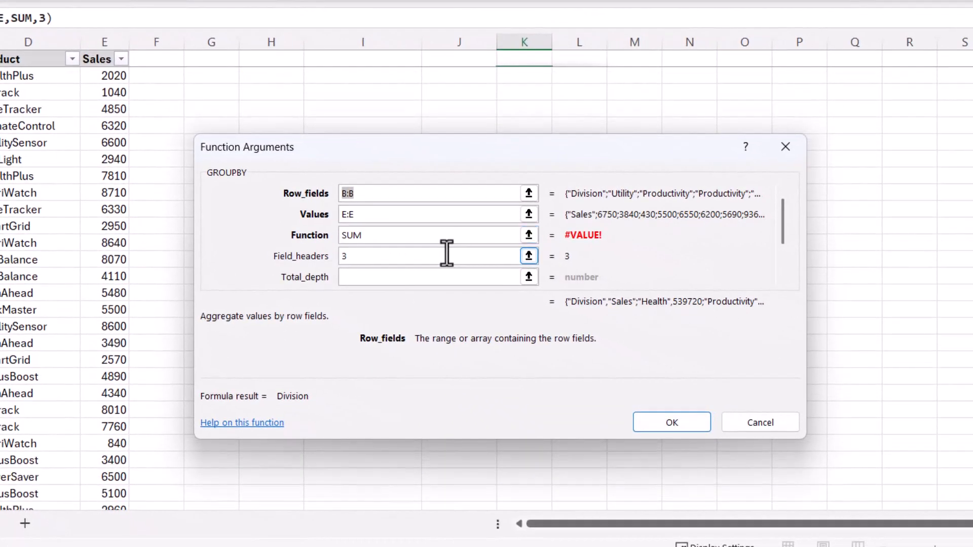
{"action": "scroll", "coordinate": [481, 262], "scroll_direction": "up", "scroll_amount": 4}
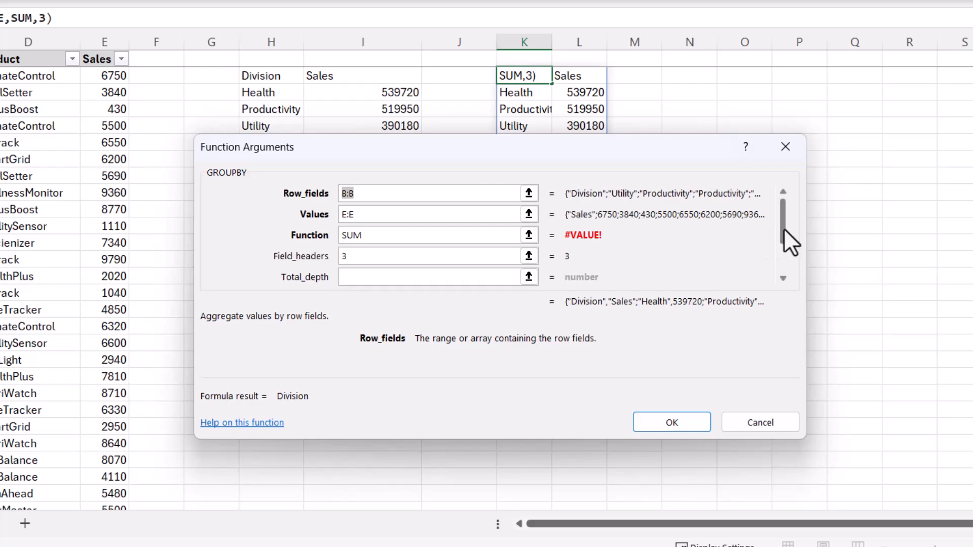
{"action": "scroll", "coordinate": [781, 293], "scroll_direction": "down", "scroll_amount": 2}
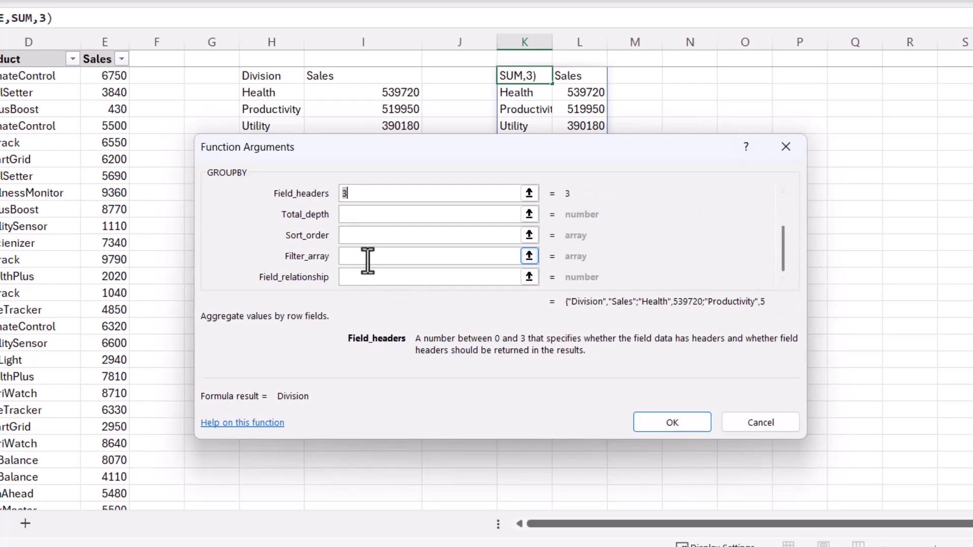
{"action": "left_click", "coordinate": [369, 256]}
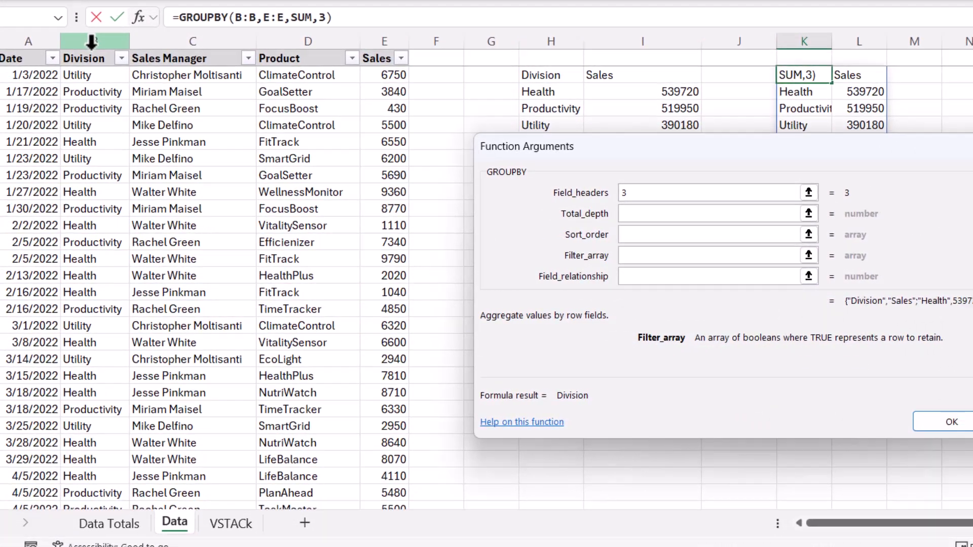
{"action": "left_click", "coordinate": [91, 43]}
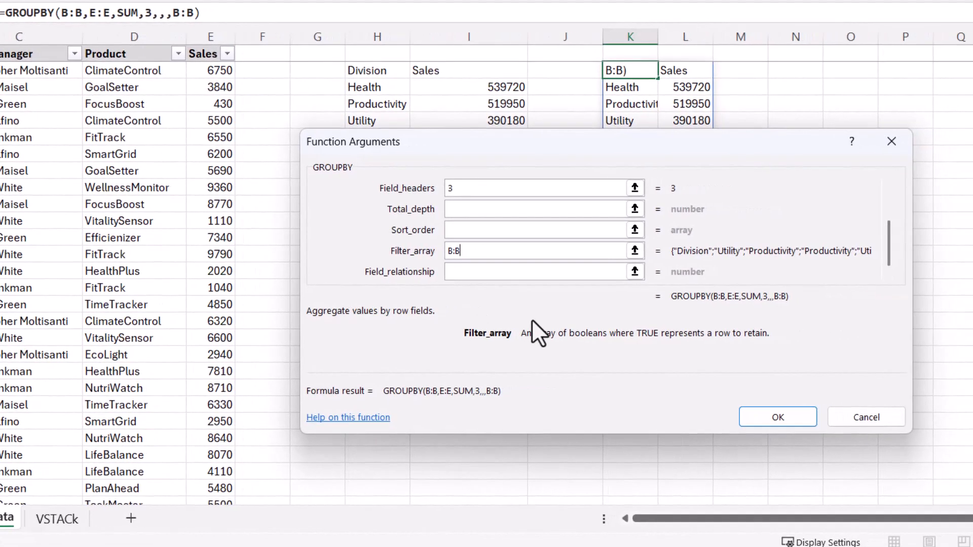
{"action": "type", "text": "<>\"\""}
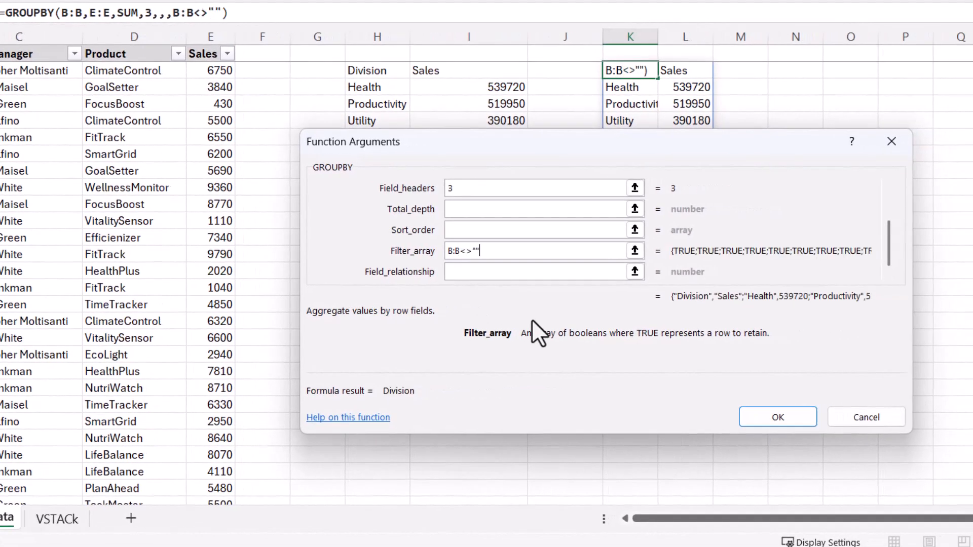
{"action": "left_click", "coordinate": [796, 420]}
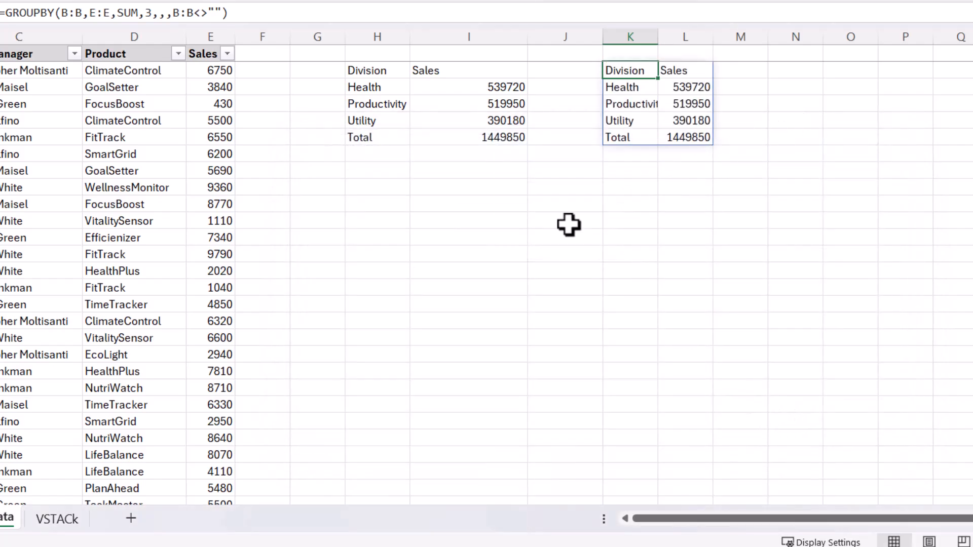
{"action": "left_click", "coordinate": [425, 223]}
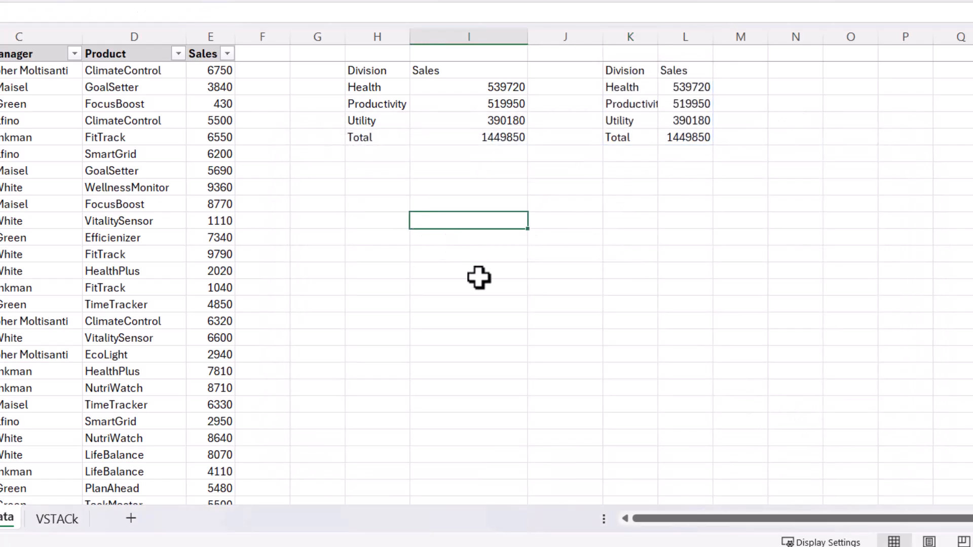
Copy the division sales summary in H2:I6 and paste it as values starting in H9.
{"action": "left_click", "coordinate": [358, 74]}
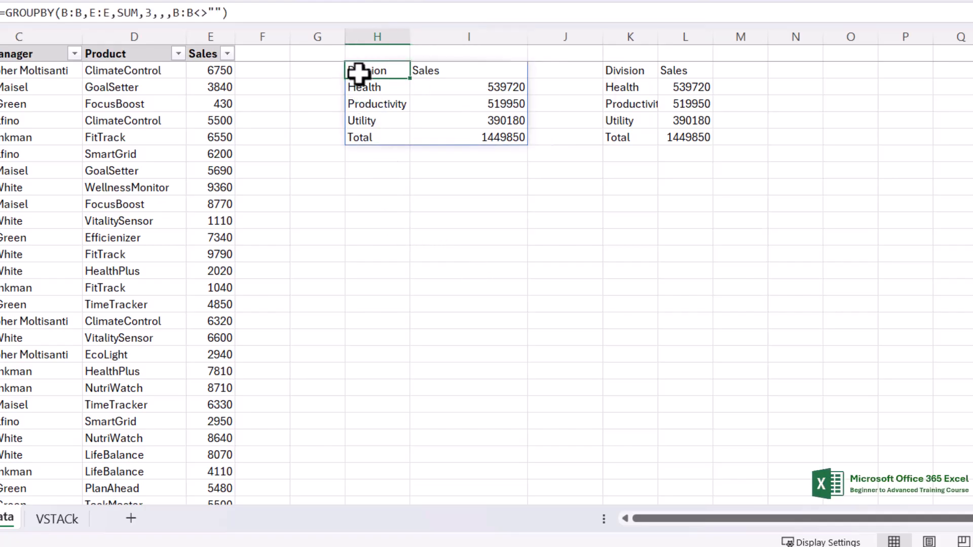
{"action": "left_click", "coordinate": [373, 205]}
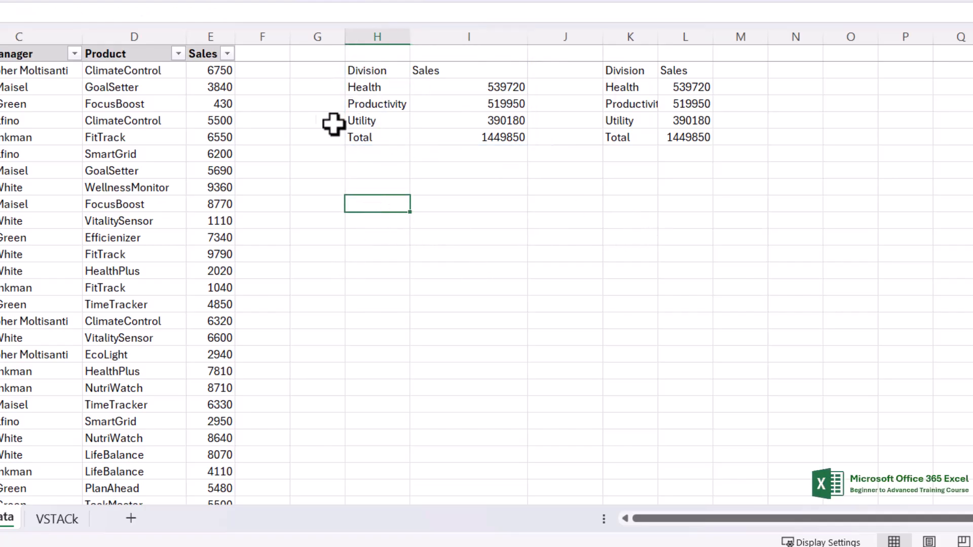
{"action": "left_click", "coordinate": [354, 69]}
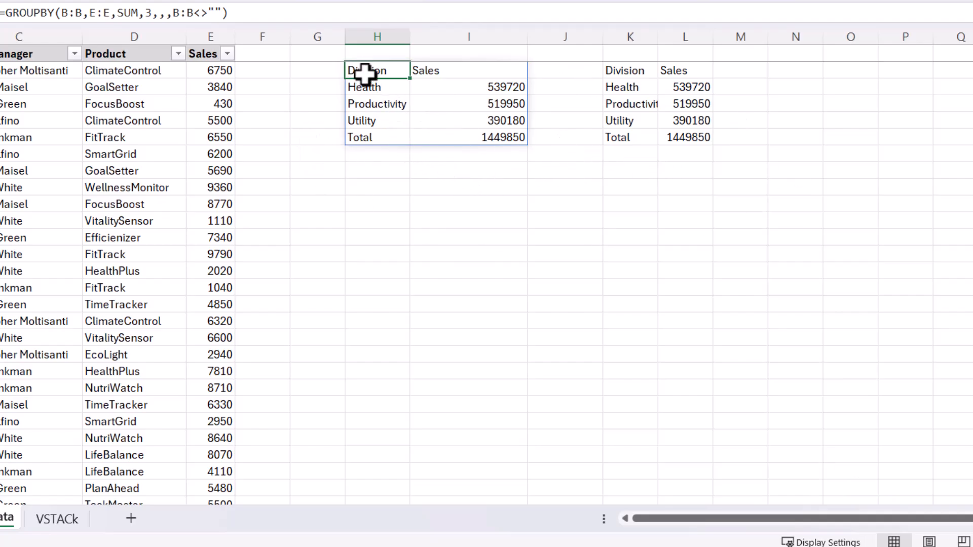
{"action": "left_click_drag", "start_coordinate": [361, 72], "coordinate": [502, 144]}
{"action": "right_click", "coordinate": [449, 100]}
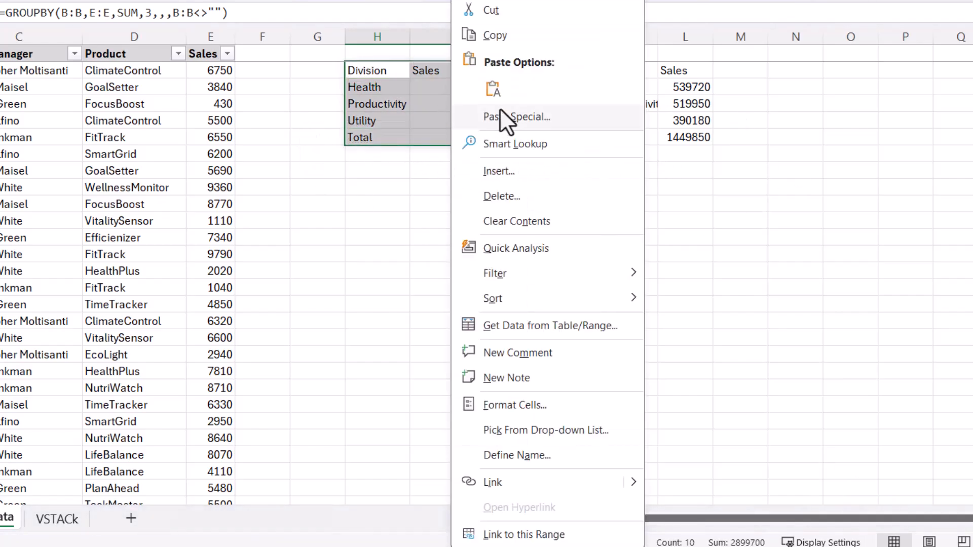
{"action": "left_click", "coordinate": [503, 36]}
{"action": "left_click", "coordinate": [378, 187]}
{"action": "right_click", "coordinate": [387, 186]}
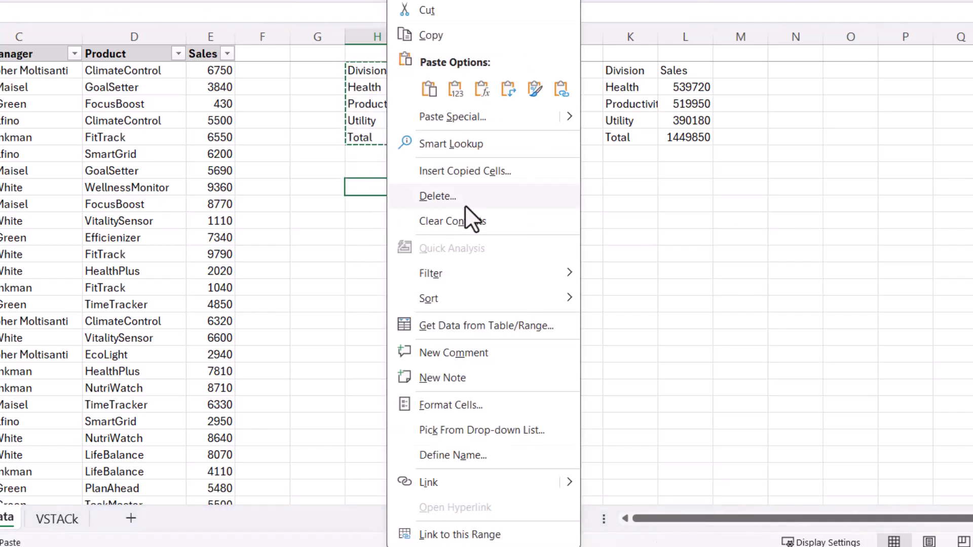
{"action": "left_click", "coordinate": [455, 89]}
{"action": "left_click", "coordinate": [669, 322]}
Clear the GROUPBY formula in H2 and delete columns H to L.
{"action": "left_click", "coordinate": [362, 72]}
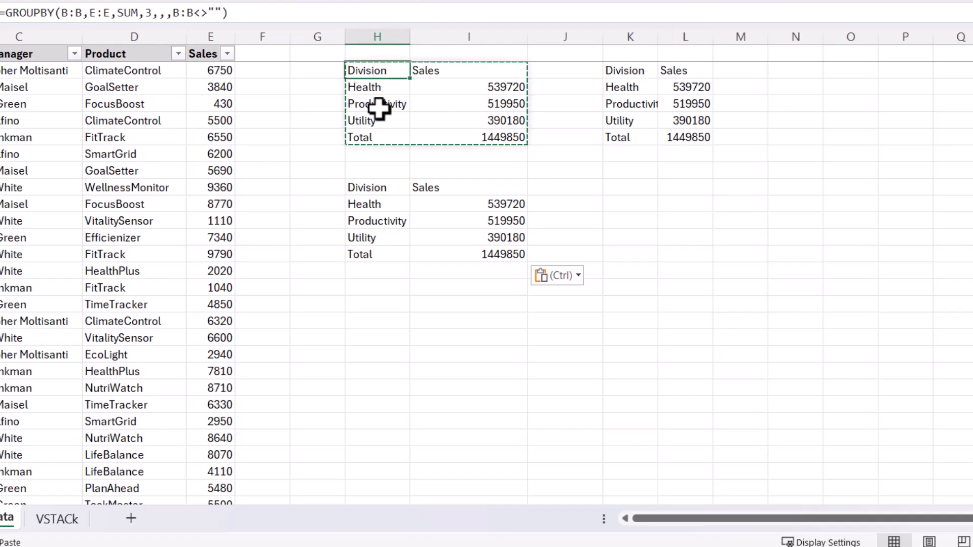
{"action": "key", "text": "Delete"}
{"action": "left_click_drag", "start_coordinate": [376, 38], "coordinate": [678, 43]}
{"action": "right_click", "coordinate": [689, 35]}
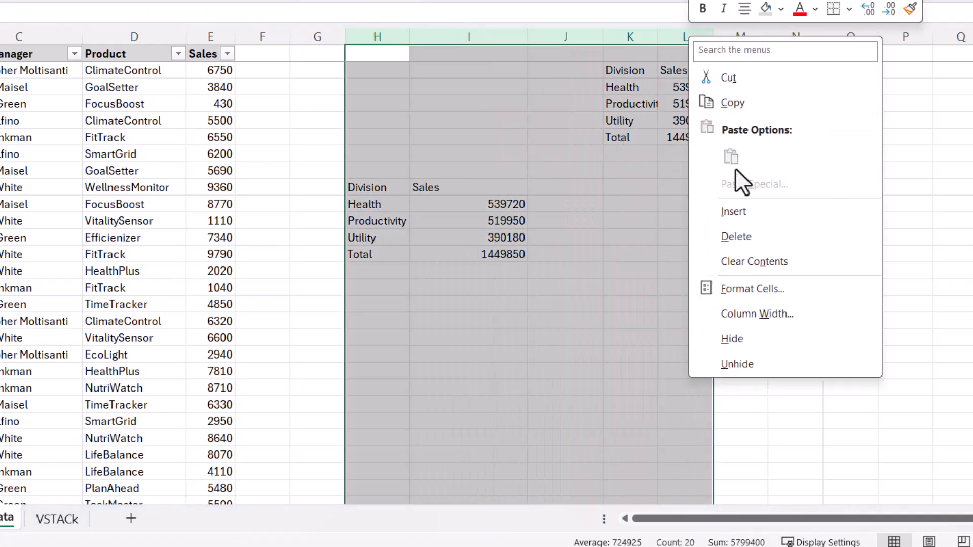
{"action": "left_click", "coordinate": [737, 237]}
{"action": "left_click", "coordinate": [448, 187]}
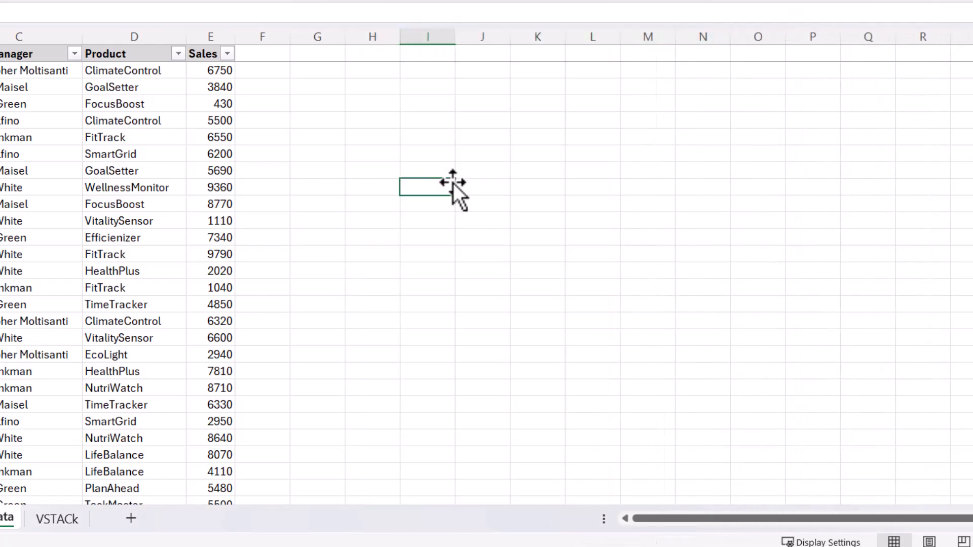
Start a new GROUPBY function in H2.
{"action": "left_click", "coordinate": [378, 72]}
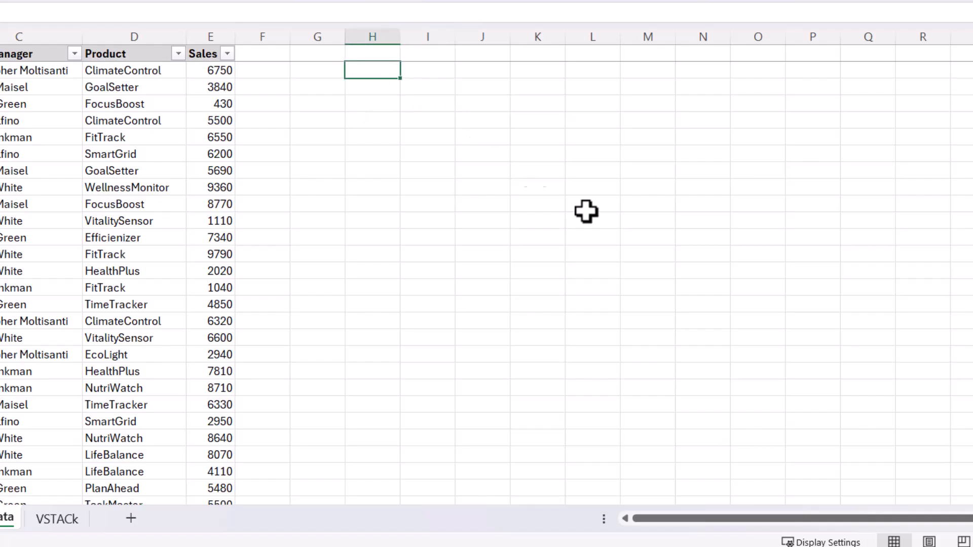
{"action": "type", "text": "="}
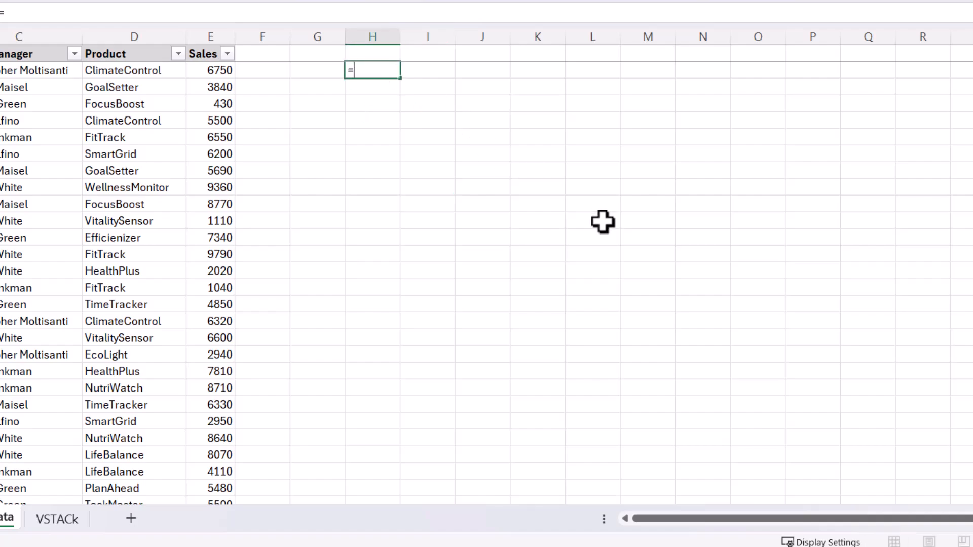
{"action": "type", "text": "g"}
{"action": "key", "text": "BackSpace"}
{"action": "type", "text": "grou"}
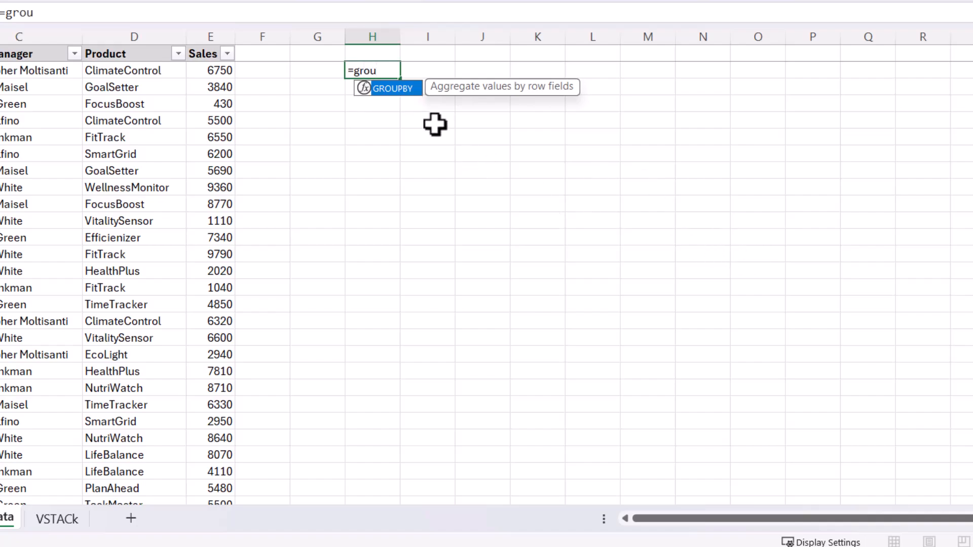
{"action": "left_click", "coordinate": [412, 102]}
{"action": "double_click", "coordinate": [381, 71]}
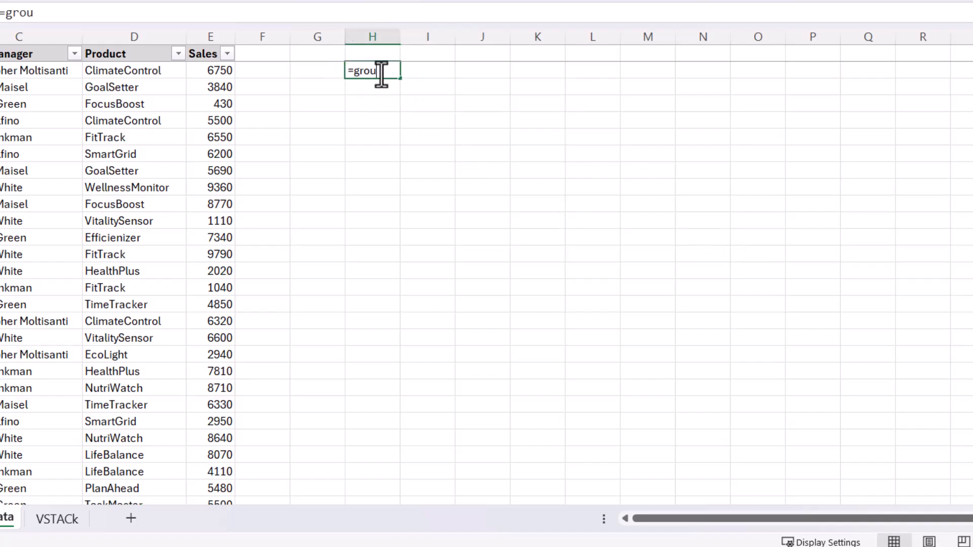
{"action": "type", "text": "p"}
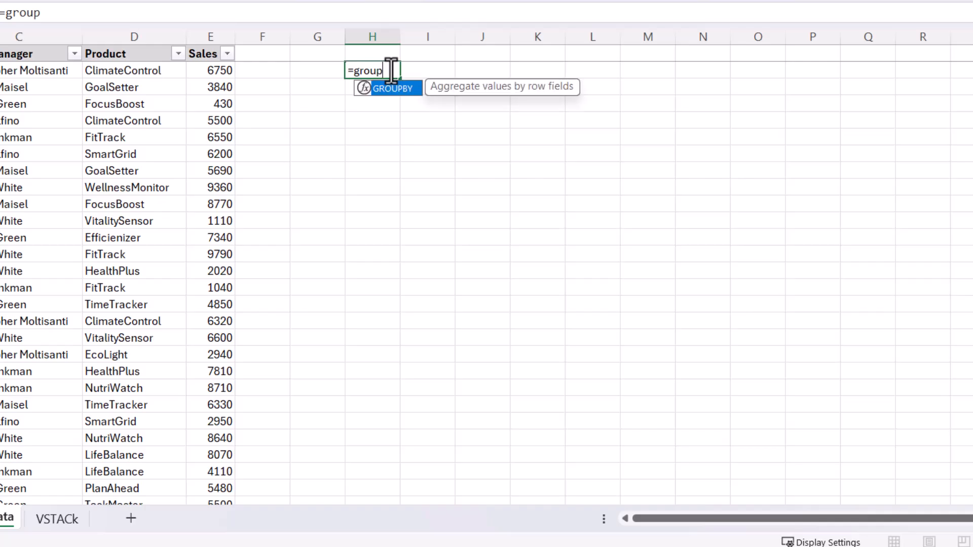
{"action": "double_click", "coordinate": [397, 90]}
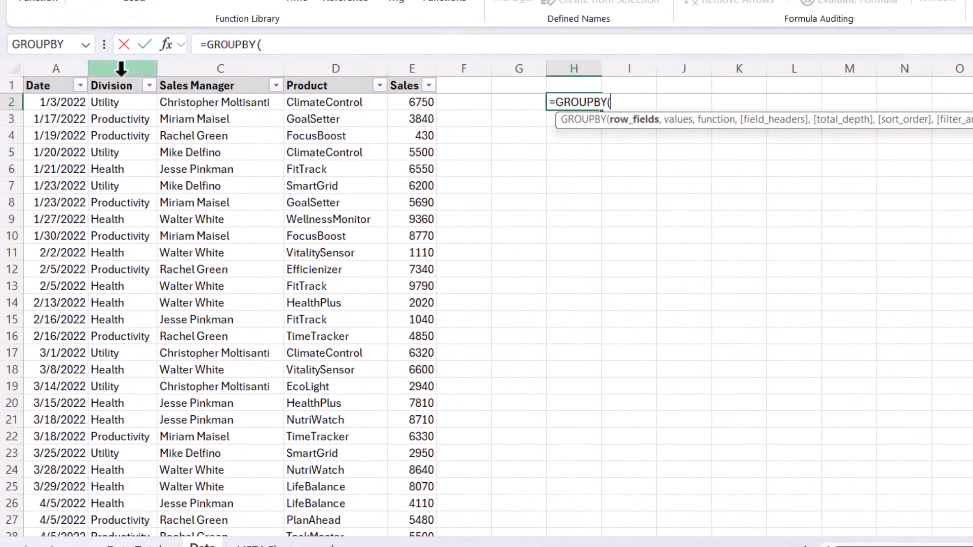
Complete the GROUPBY formula in H2 with column B:B as row fields, column E:E as values and SUM as the function.
{"action": "left_click", "coordinate": [121, 68]}
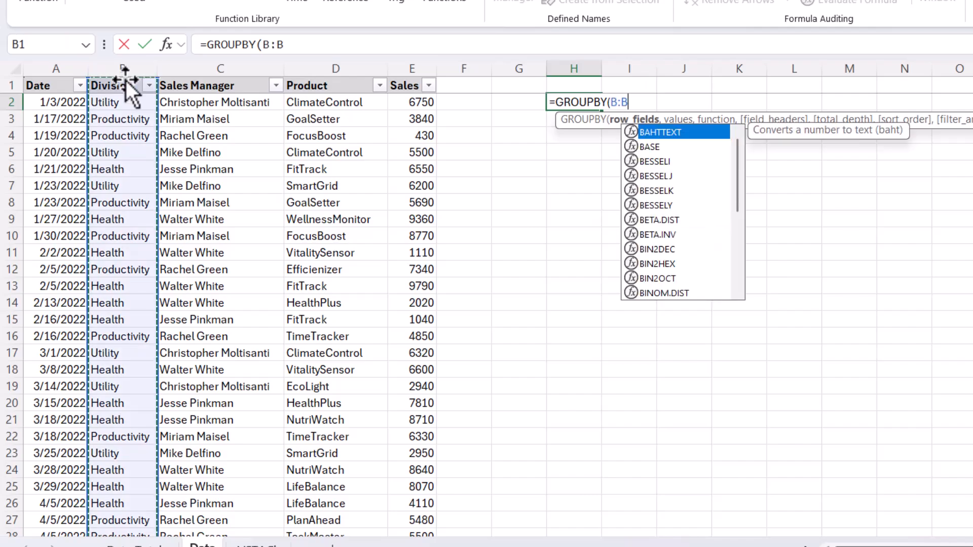
{"action": "type", "text": ","}
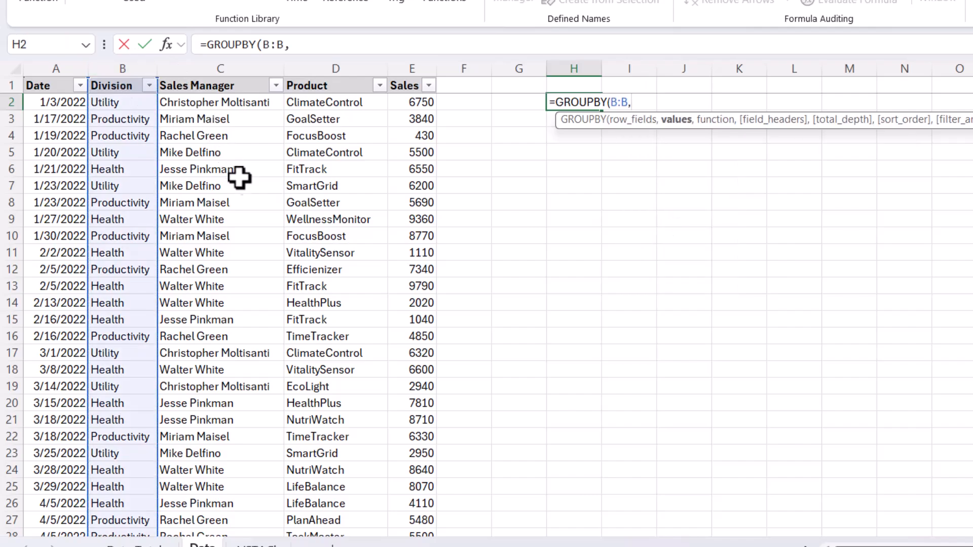
{"action": "left_click", "coordinate": [397, 69]}
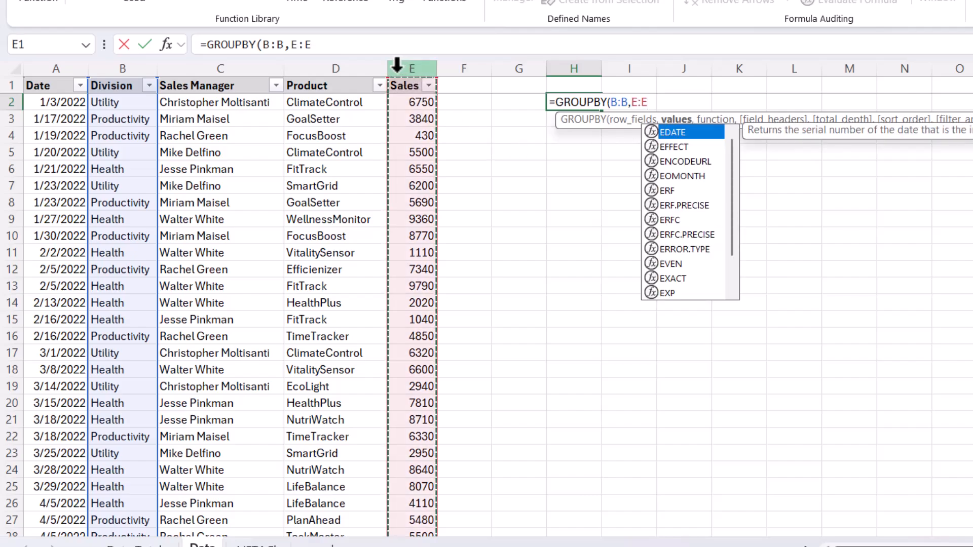
{"action": "type", "text": ","}
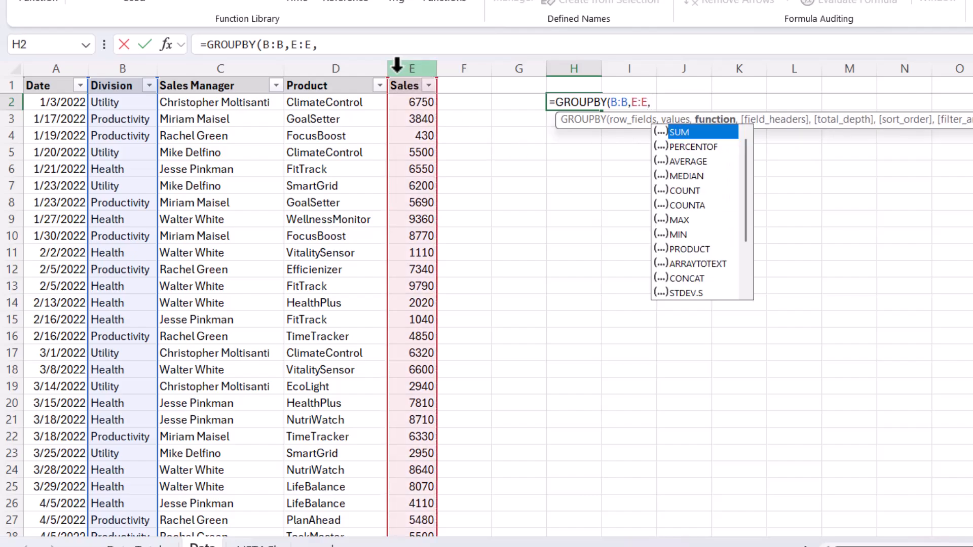
{"action": "double_click", "coordinate": [689, 134]}
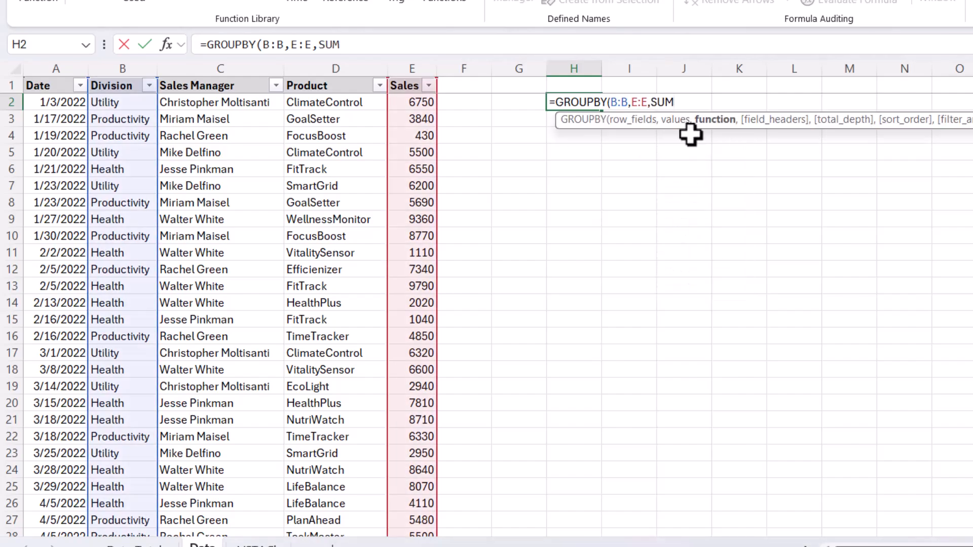
{"action": "type", "text": ")"}
{"action": "key", "text": "Return"}
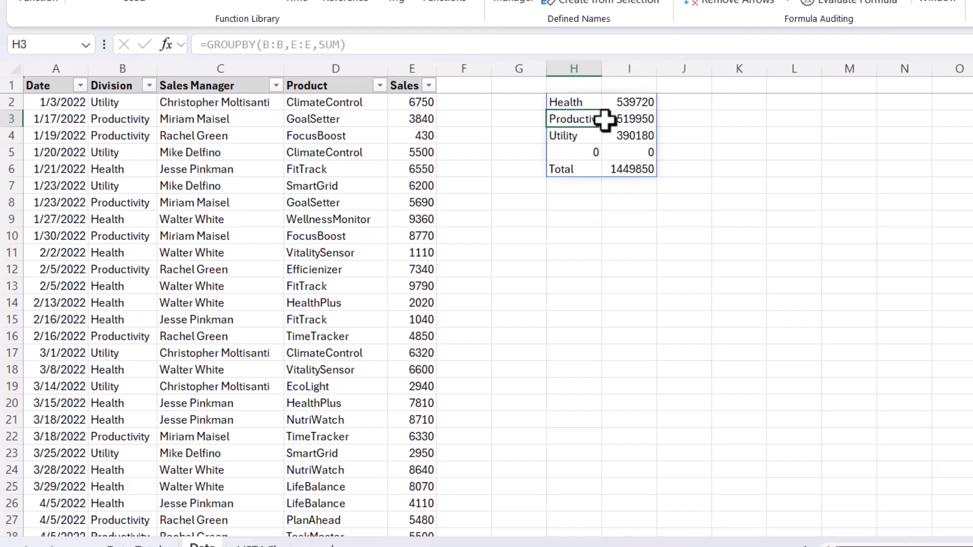
Add the filter array B:B<>"" to H2's GROUPBY formula, leaving field headers, total depth and sort order empty.
{"action": "left_click", "coordinate": [568, 102]}
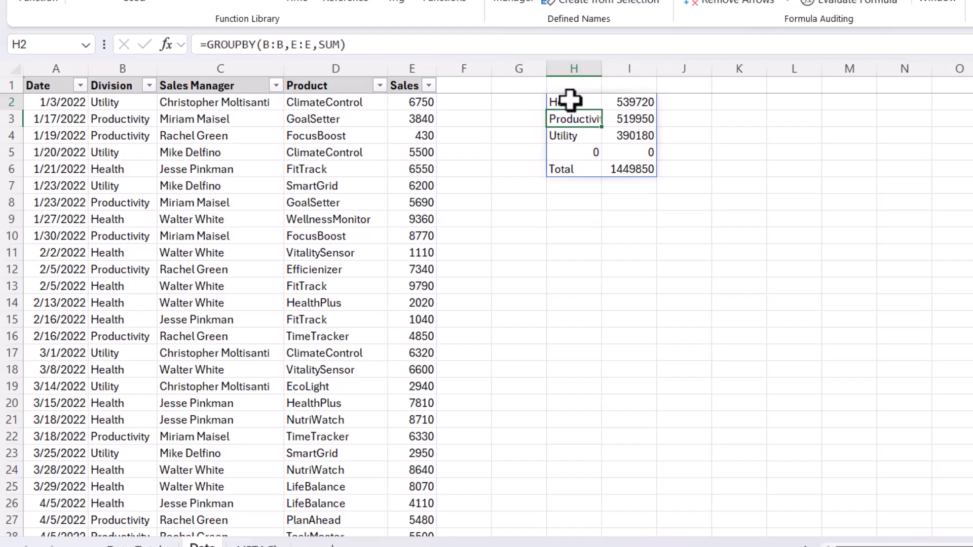
{"action": "left_click", "coordinate": [344, 43]}
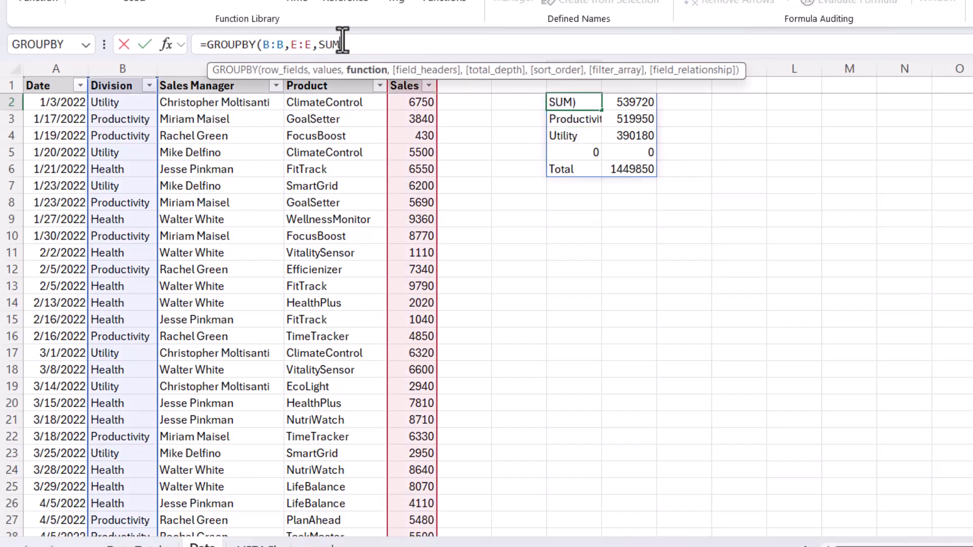
{"action": "type", "text": ",,"}
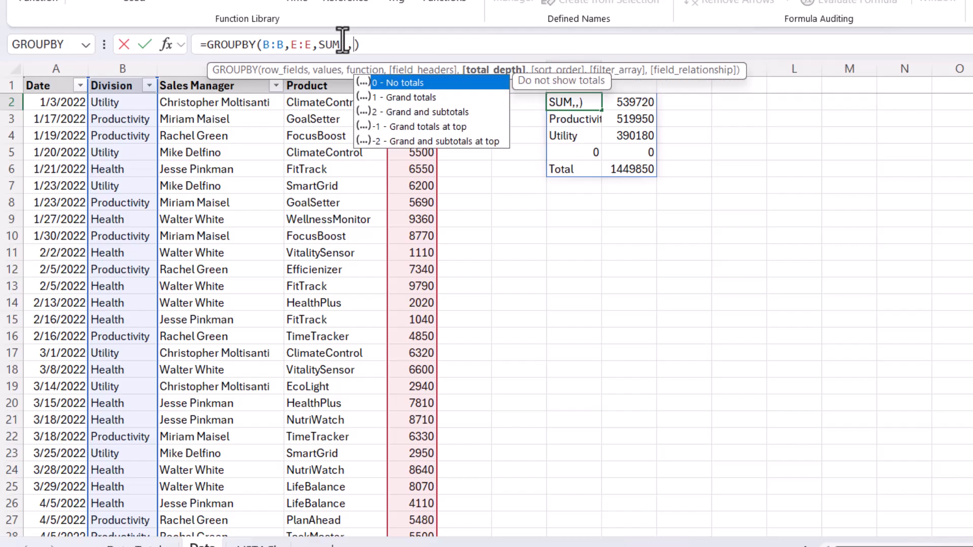
{"action": "type", "text": ",,"}
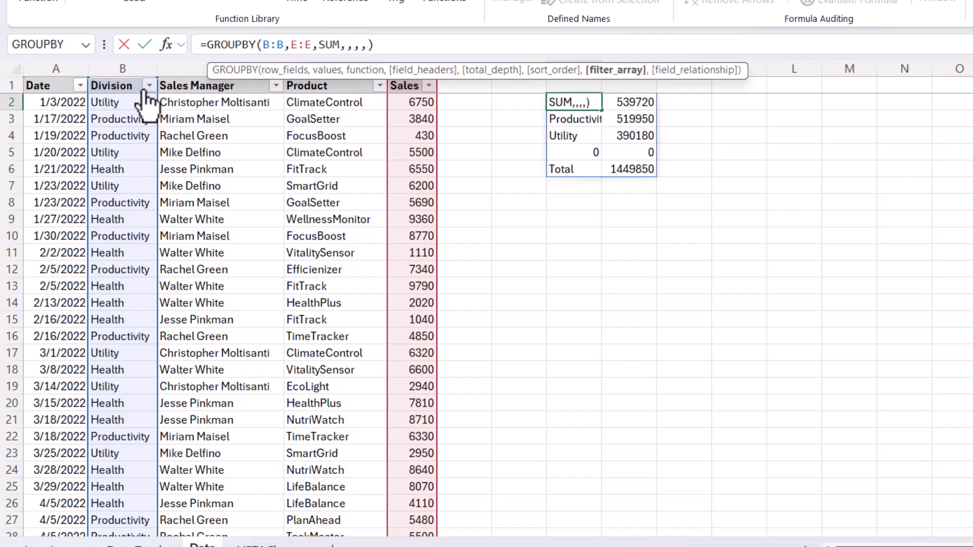
{"action": "left_click", "coordinate": [133, 69]}
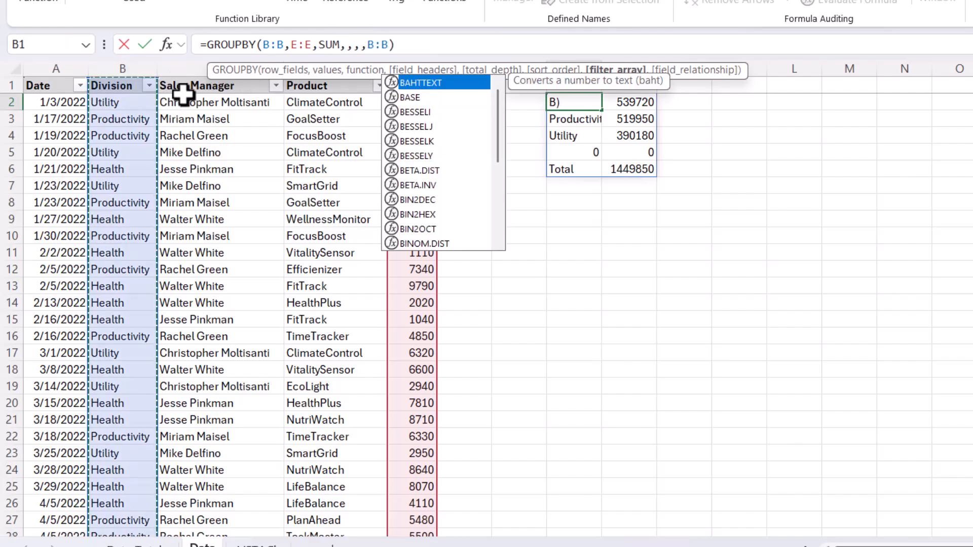
{"action": "type", "text": "<>"}
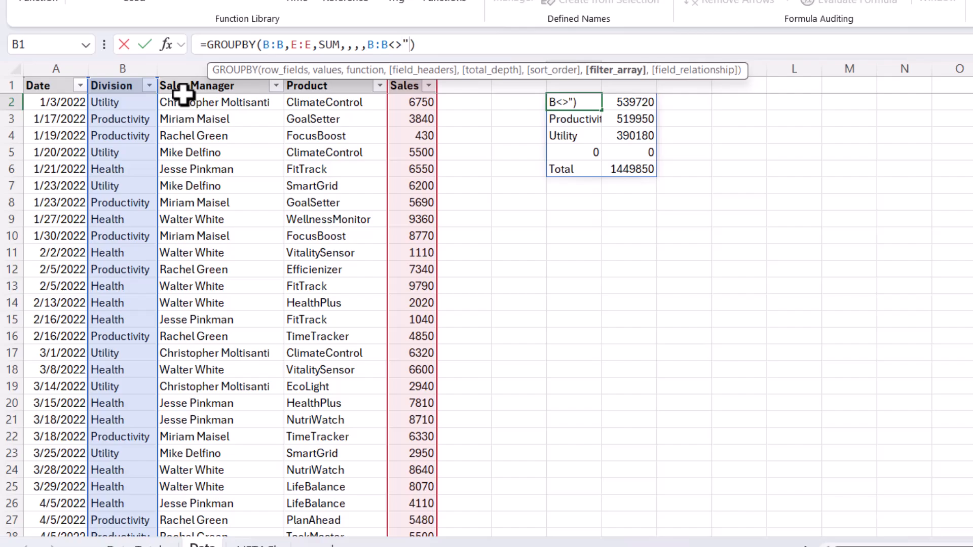
{"action": "type", "text": "\"\")"}
{"action": "key", "text": "Return"}
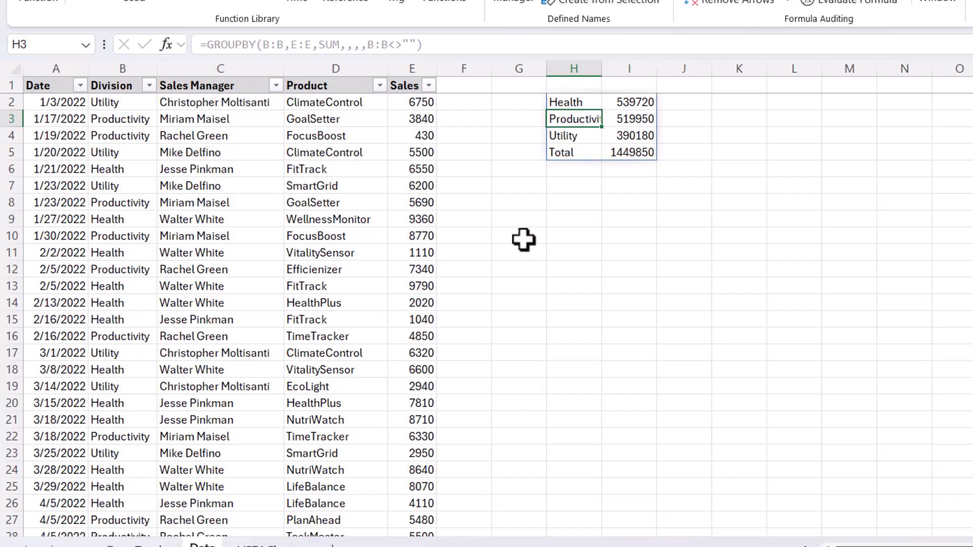
Wrap the SUM function argument of H2's GROUPBY formula in HSTACK.
{"action": "left_click", "coordinate": [564, 104]}
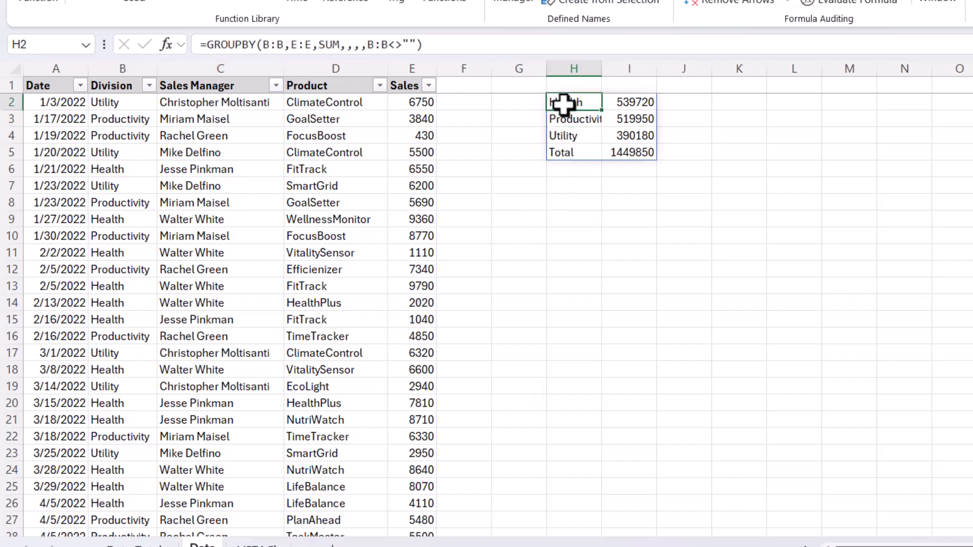
{"action": "left_click", "coordinate": [623, 102]}
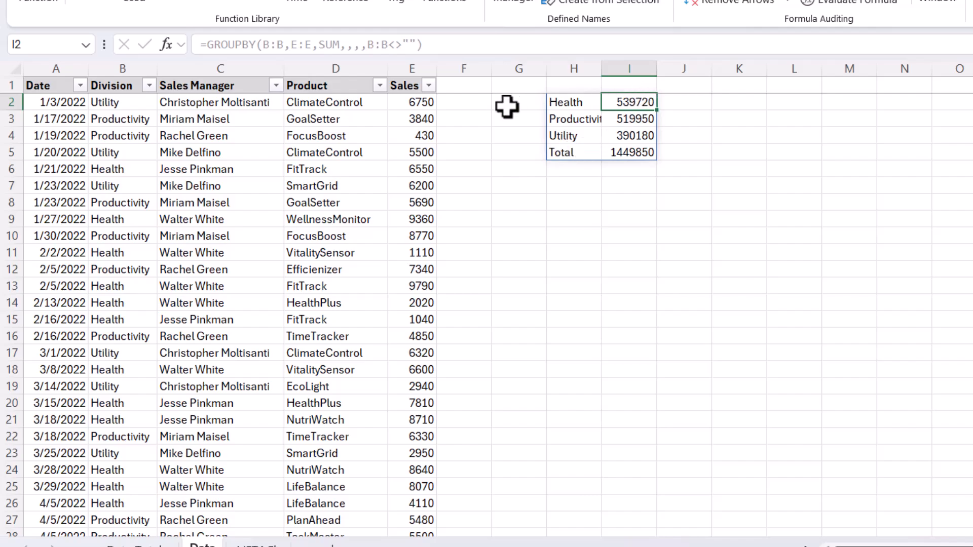
{"action": "left_click", "coordinate": [556, 103]}
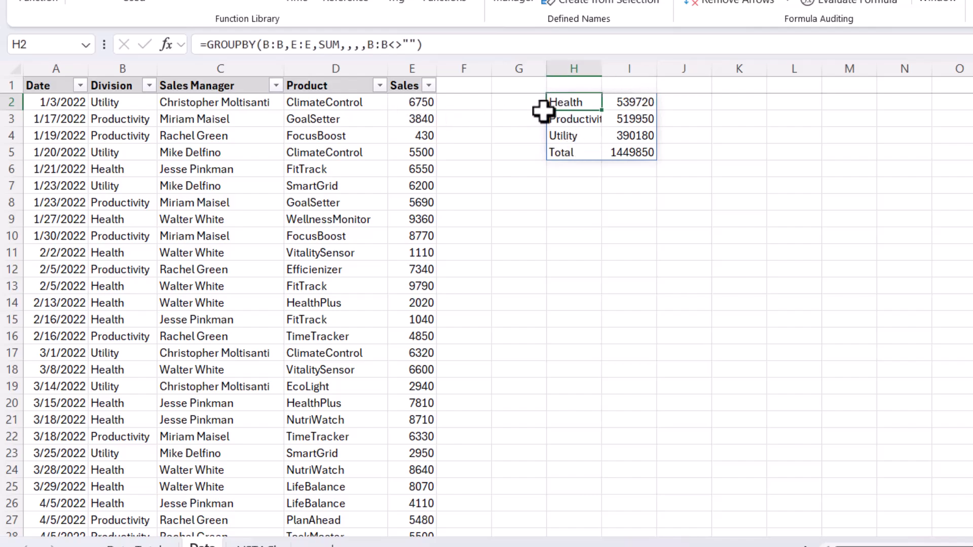
{"action": "double_click", "coordinate": [566, 101]}
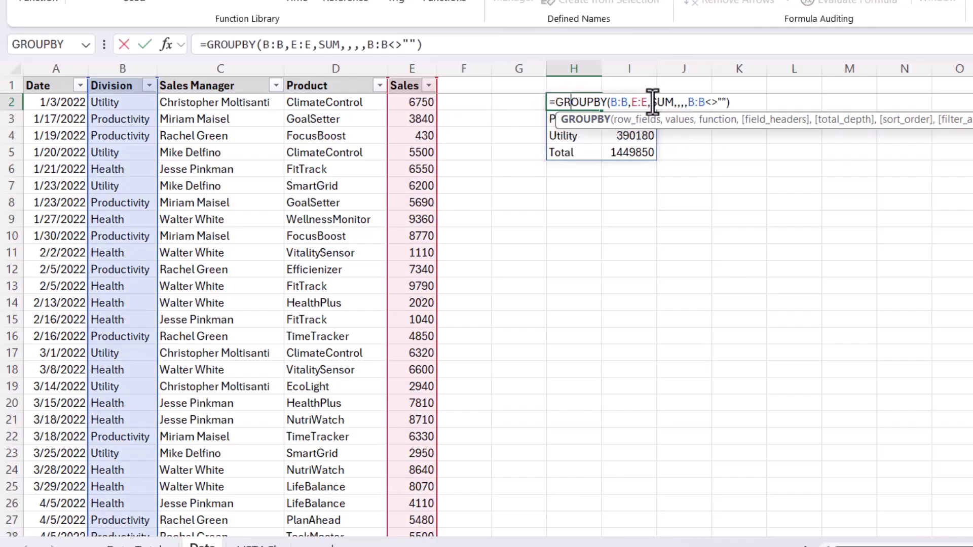
{"action": "left_click", "coordinate": [651, 103]}
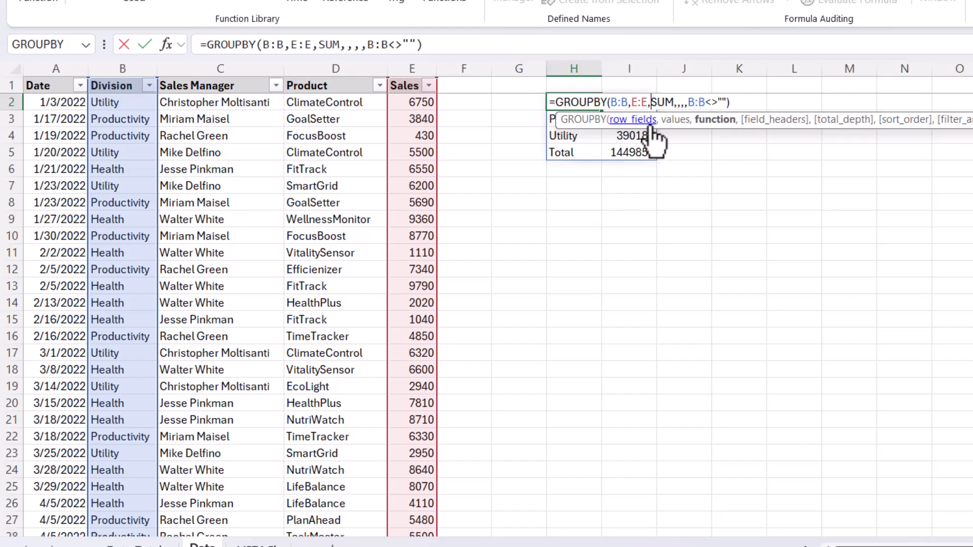
{"action": "type", "text": "h"}
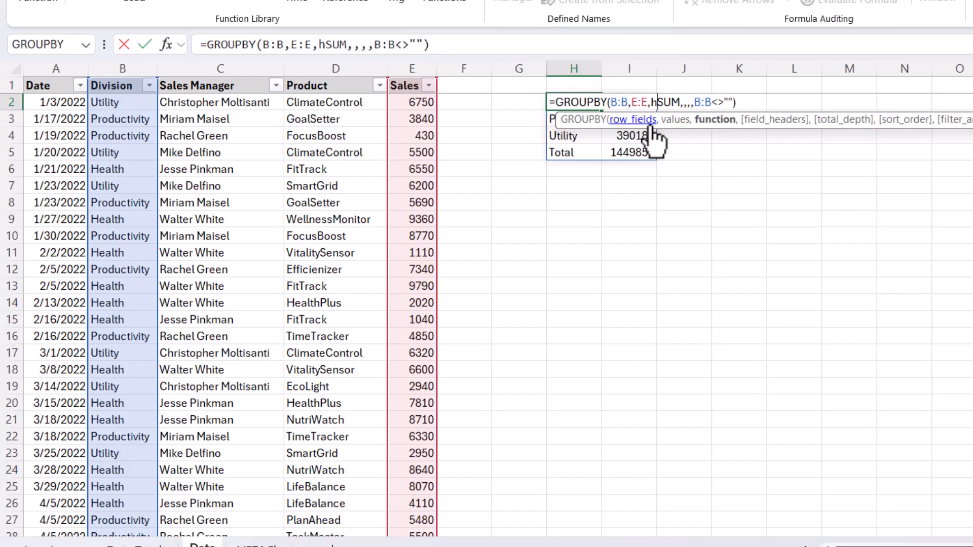
{"action": "type", "text": "sta"}
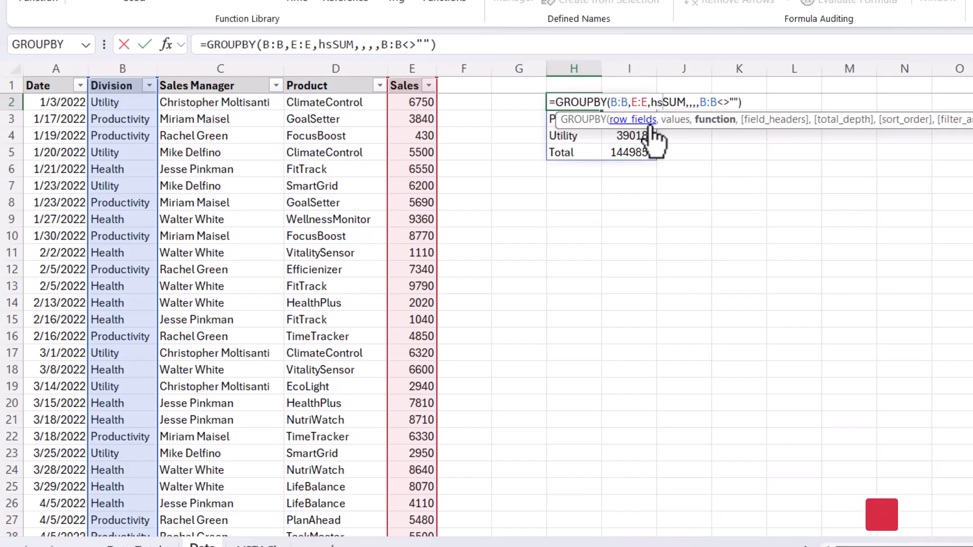
{"action": "type", "text": "ck("}
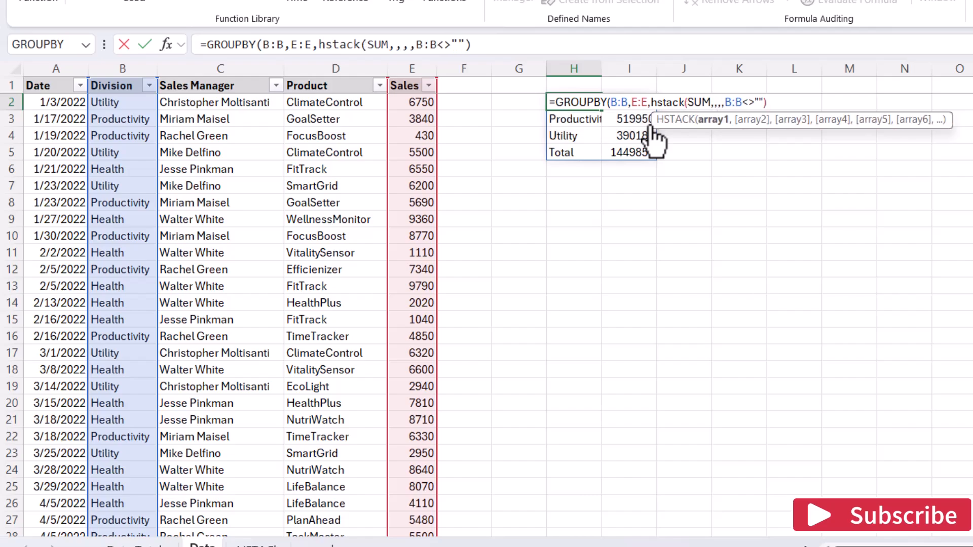
{"action": "left_click", "coordinate": [712, 102]}
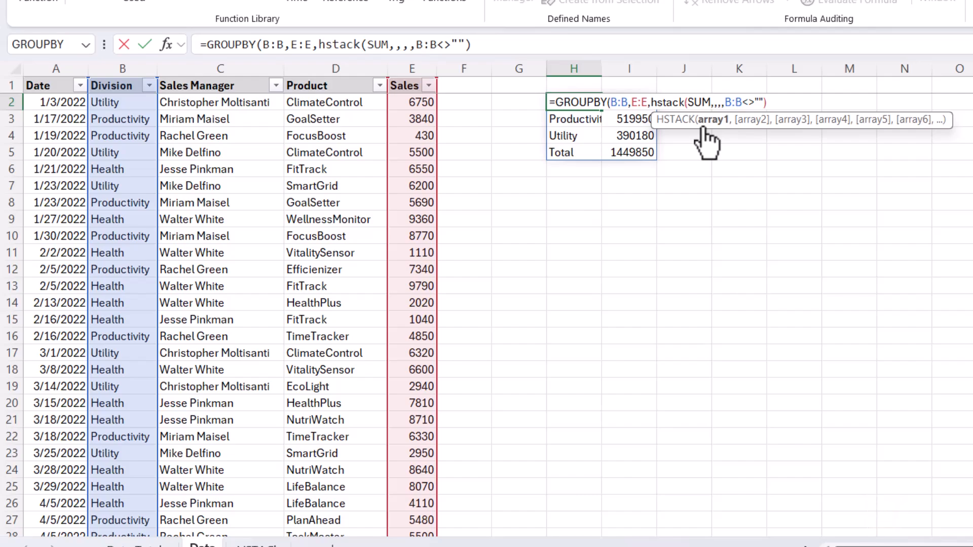
{"action": "type", "text": "),"}
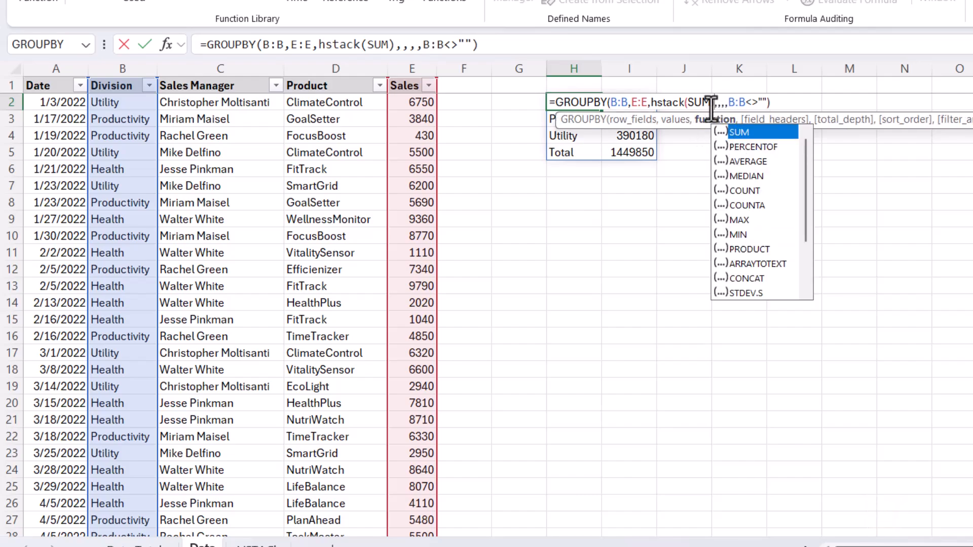
Add PERCENTOF after SUM in the HSTACK of H2's formula, without parentheses of its own.
{"action": "left_click", "coordinate": [712, 104]}
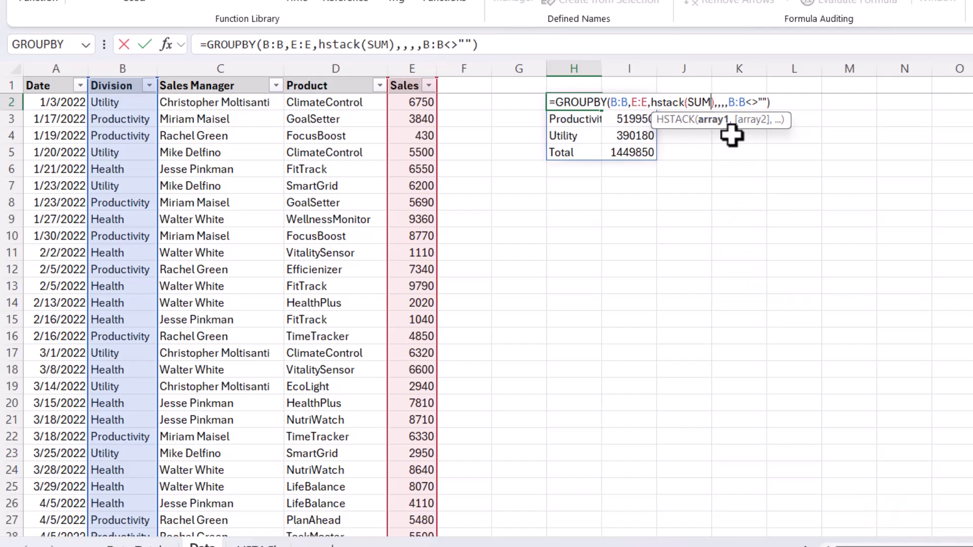
{"action": "type", "text": ", [er"}
{"action": "key", "text": "BackSpace"}
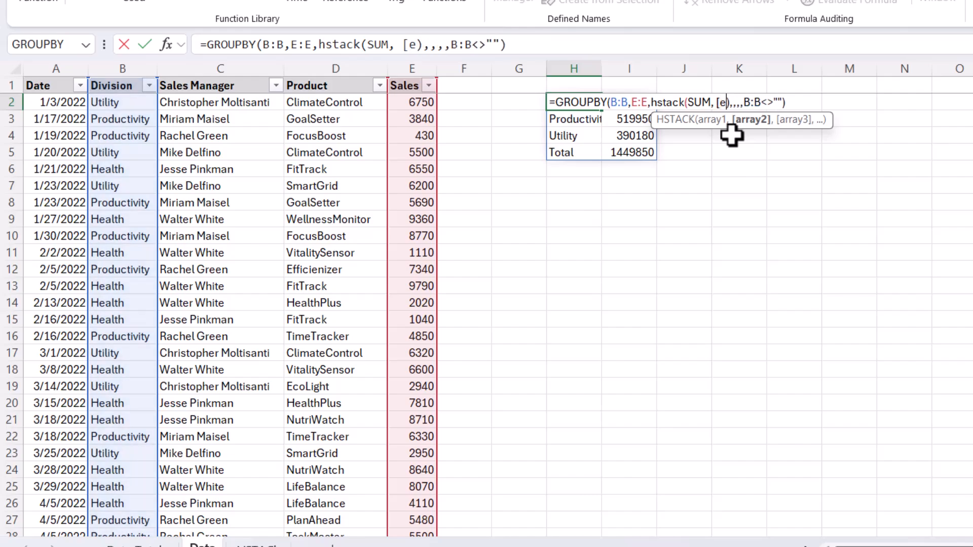
{"action": "key", "text": "BackSpace"}
{"action": "key", "text": "BackSpace"}
{"action": "type", "text": "per"}
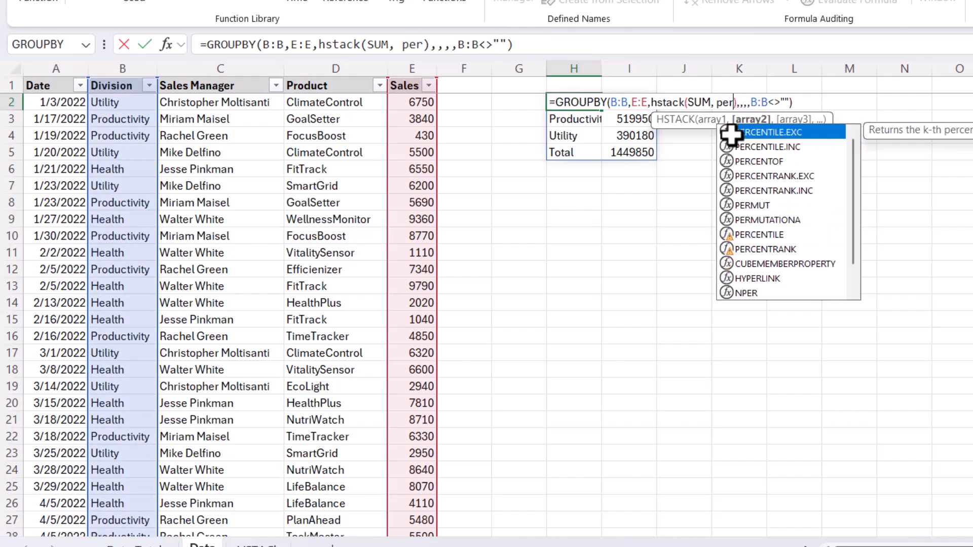
{"action": "left_click", "coordinate": [772, 161]}
{"action": "double_click", "coordinate": [771, 162]}
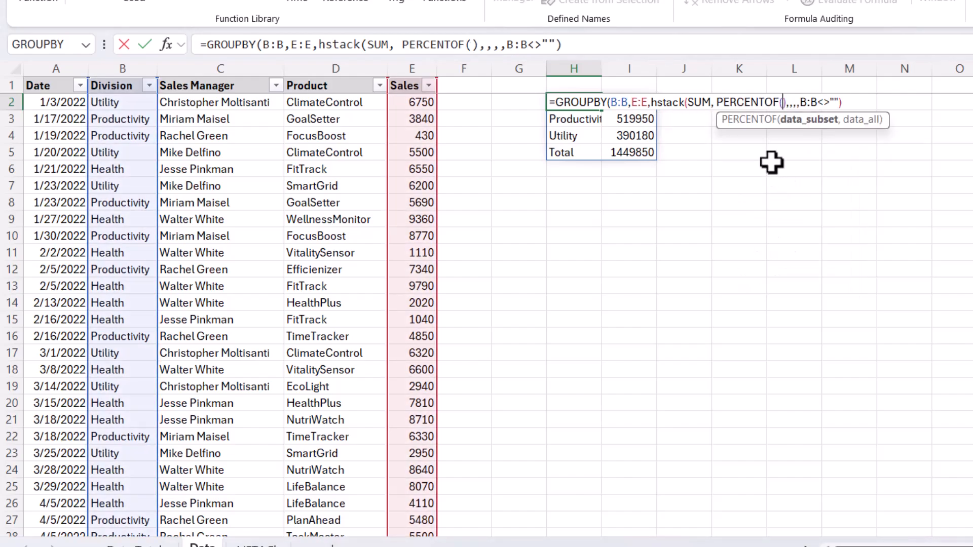
{"action": "key", "text": "BackSpace"}
Add AVERAGE without parentheses as the third HSTACK item and commit H2's GROUPBY formula.
{"action": "type", "text": ","}
{"action": "type", "text": "ave"}
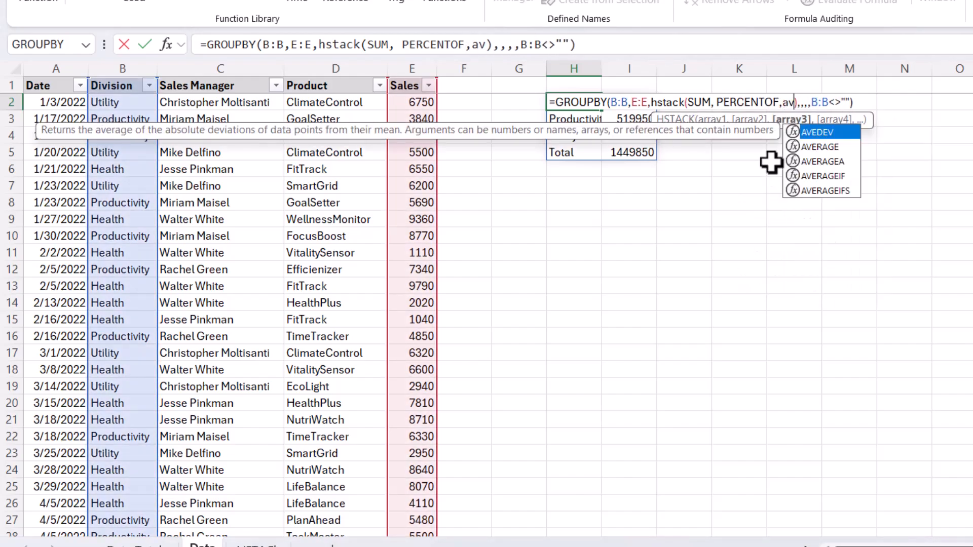
{"action": "left_click", "coordinate": [833, 146]}
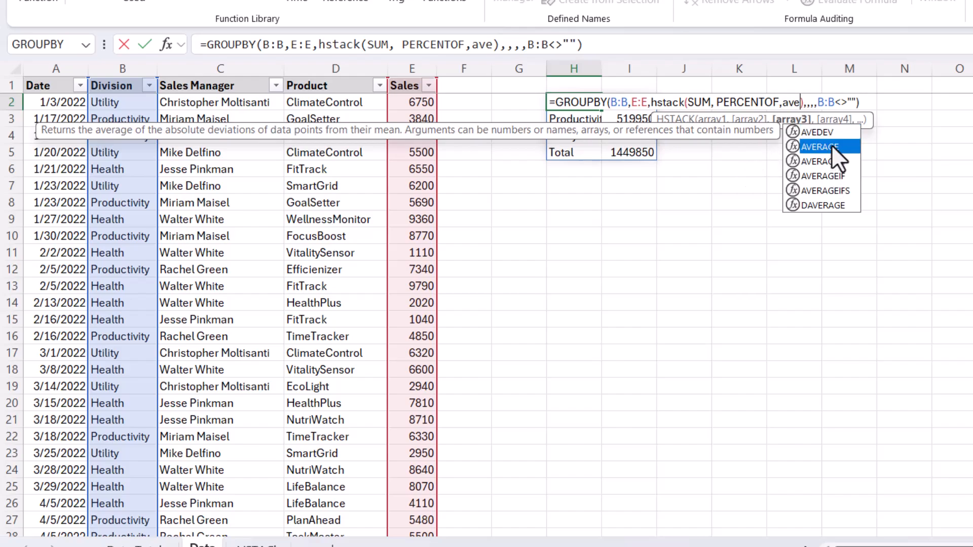
{"action": "double_click", "coordinate": [832, 147]}
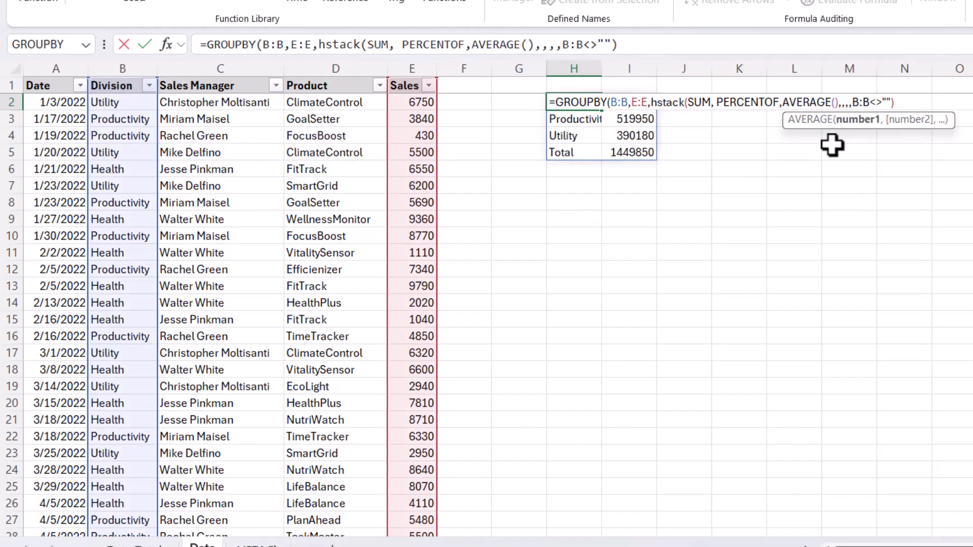
{"action": "type", "text": "0"}
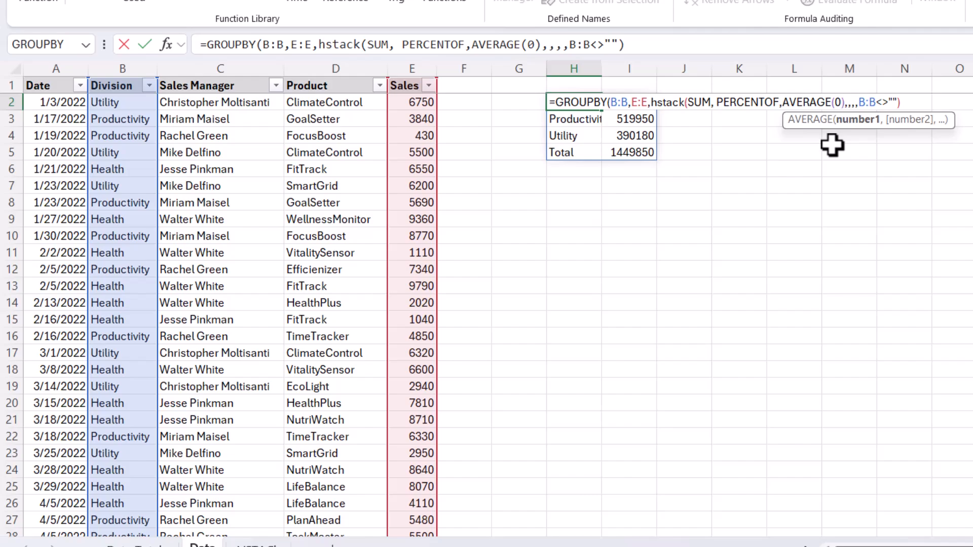
{"action": "key", "text": "BackSpace"}
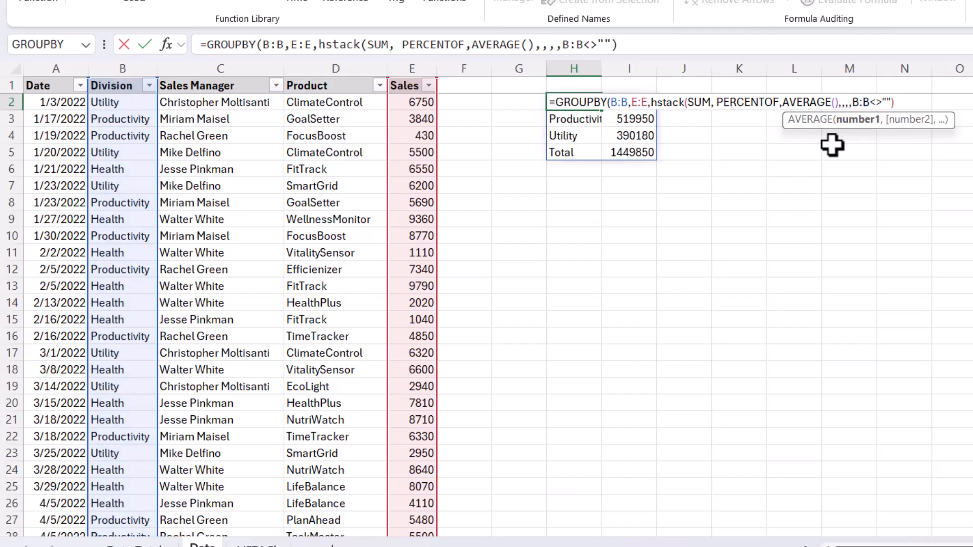
{"action": "key", "text": "BackSpace"}
{"action": "key", "text": "Return"}
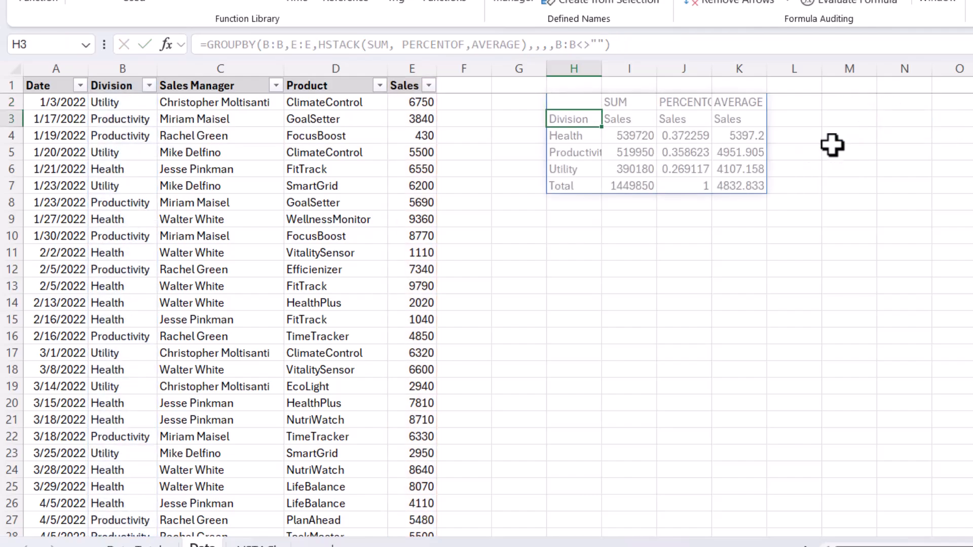
Autofit the widths of columns J and K to the GROUPBY results.
{"action": "left_click", "coordinate": [640, 118]}
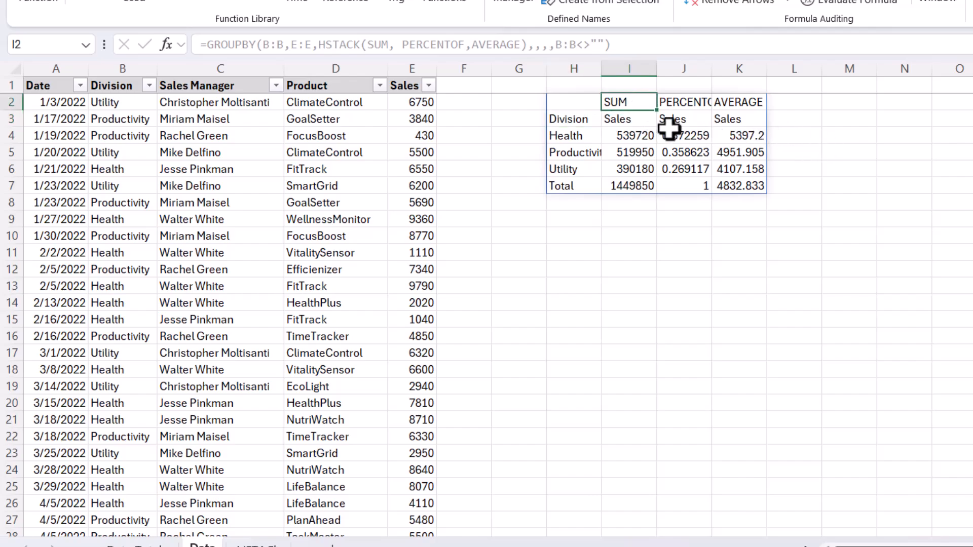
{"action": "left_click", "coordinate": [668, 121]}
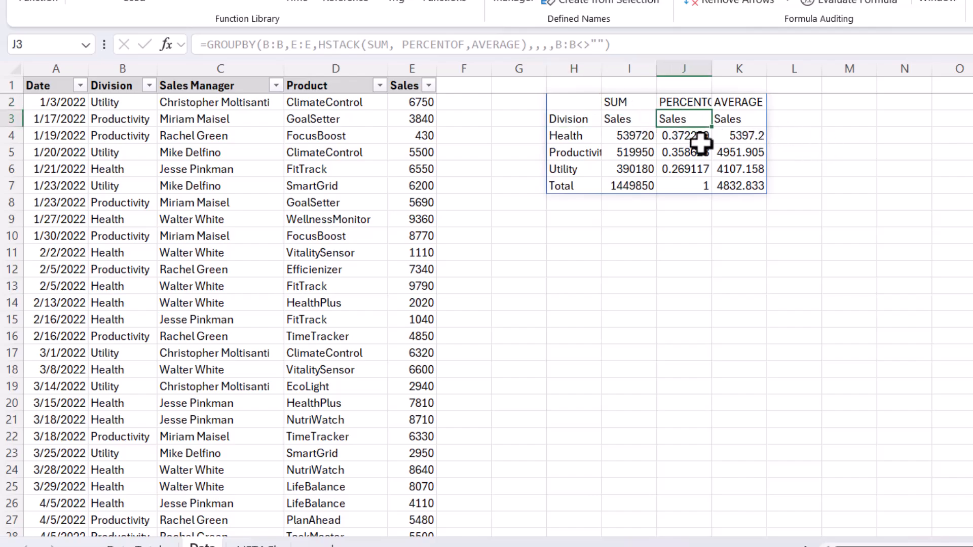
{"action": "double_click", "coordinate": [711, 68]}
{"action": "double_click", "coordinate": [787, 68]}
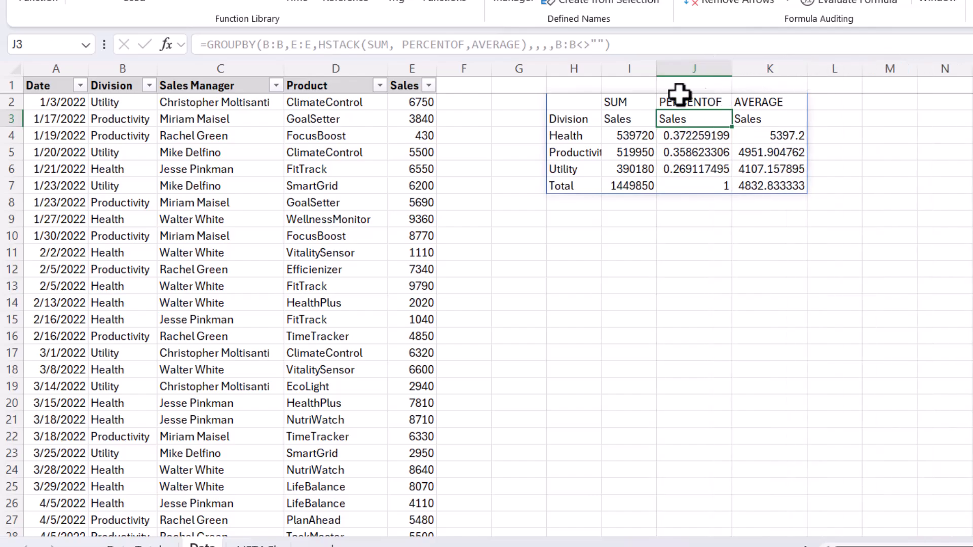
Examine the SUM, PERCENTOF and AVERAGE columns of the GROUPBY results for each division.
{"action": "left_click", "coordinate": [620, 105]}
{"action": "left_click", "coordinate": [623, 121]}
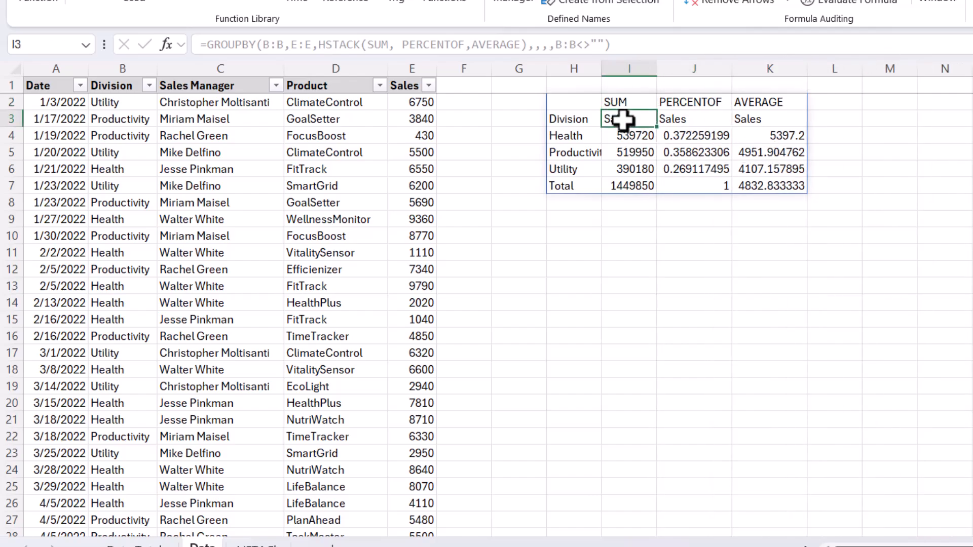
{"action": "left_click", "coordinate": [687, 90]}
{"action": "left_click", "coordinate": [686, 104]}
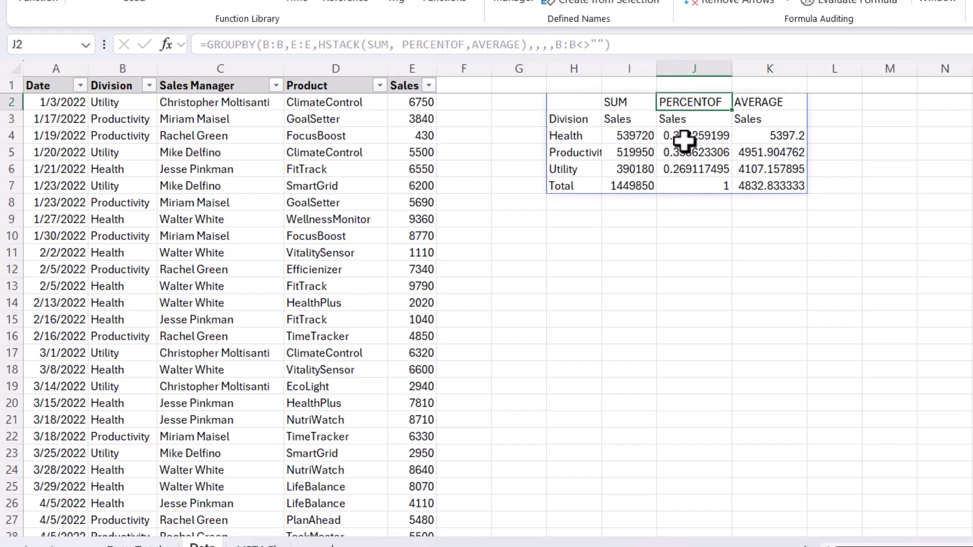
{"action": "left_click", "coordinate": [684, 138]}
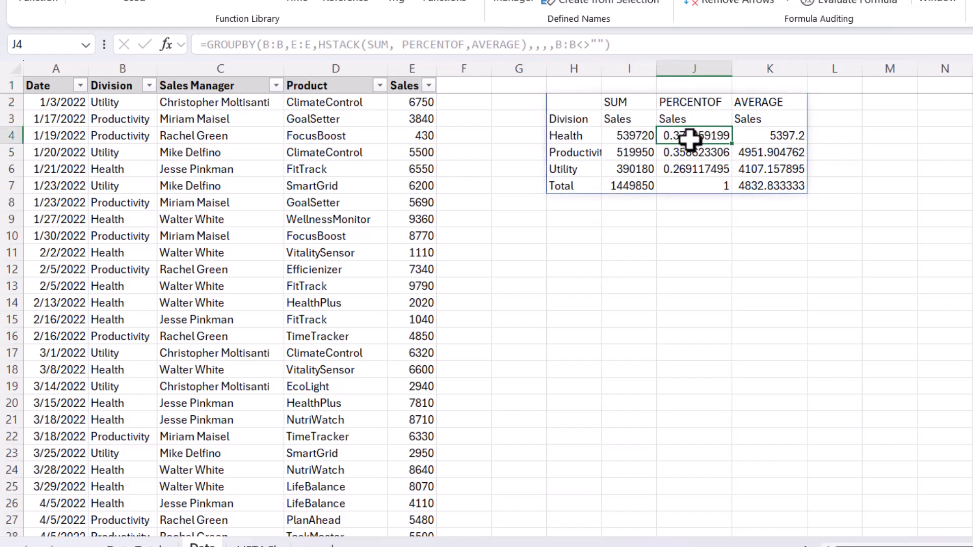
{"action": "left_click", "coordinate": [750, 106]}
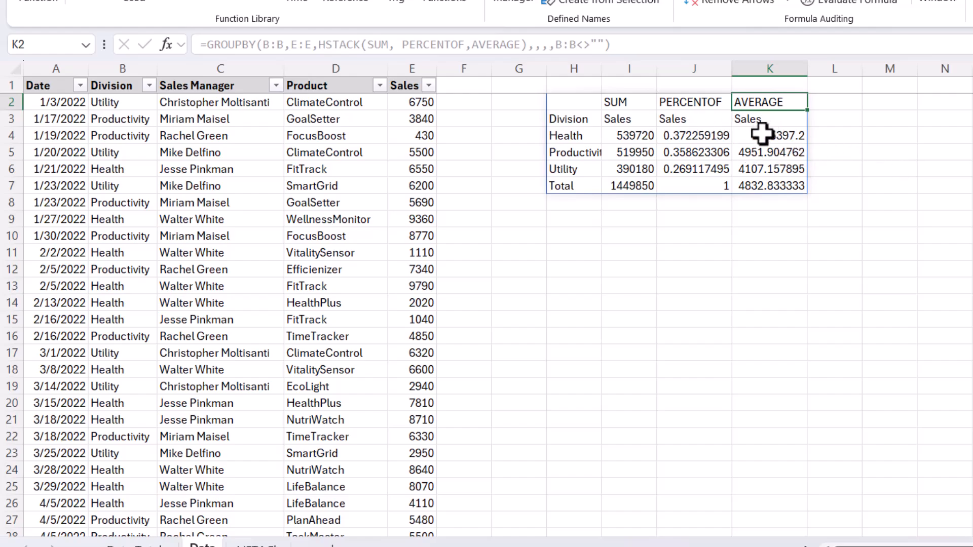
{"action": "key", "text": "Down"}
{"action": "key", "text": "Down"}
{"action": "key", "text": "Down"}
{"action": "key", "text": "Left"}
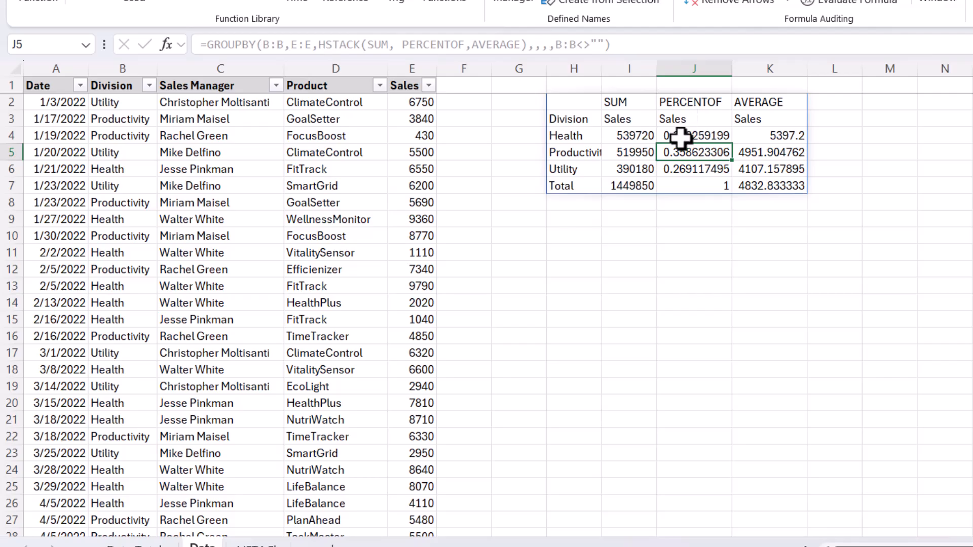
Format the PERCENTOF values in J4:J7 as percentages without decimals.
{"action": "left_click_drag", "start_coordinate": [680, 137], "coordinate": [690, 188]}
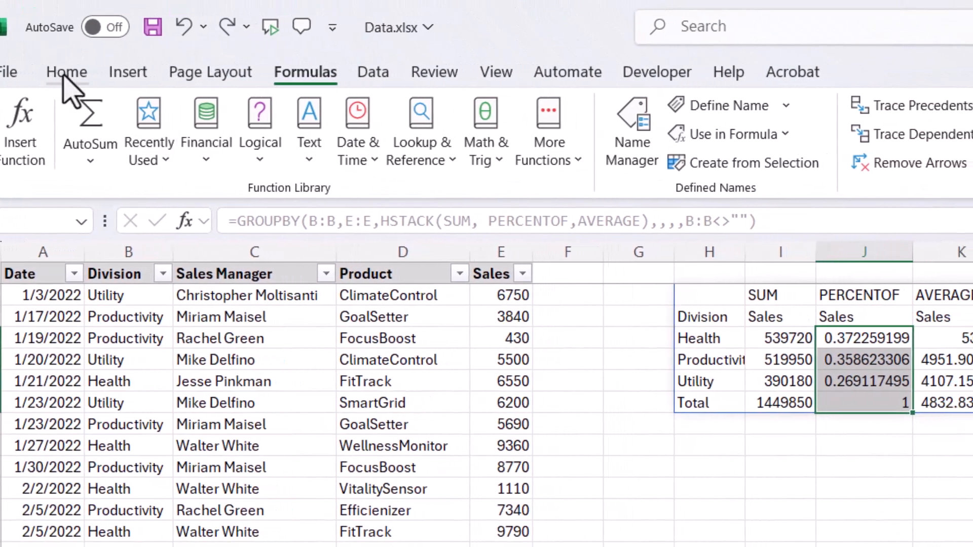
{"action": "left_click", "coordinate": [85, 6]}
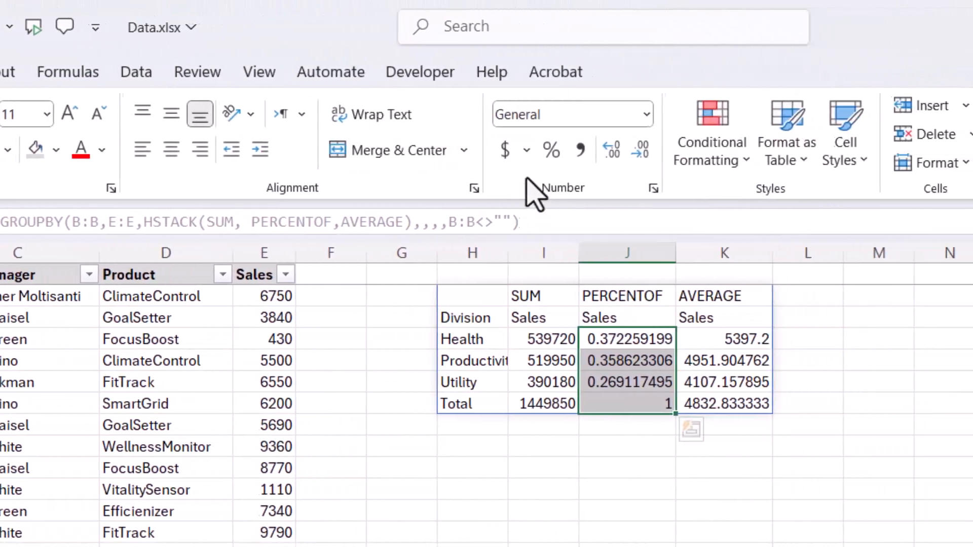
{"action": "left_click", "coordinate": [682, 150]}
Show the AVERAGE values in K4:K7 with one decimal place and apply comma style to the SUM values in I4:I7.
{"action": "left_click_drag", "start_coordinate": [686, 339], "coordinate": [671, 400]}
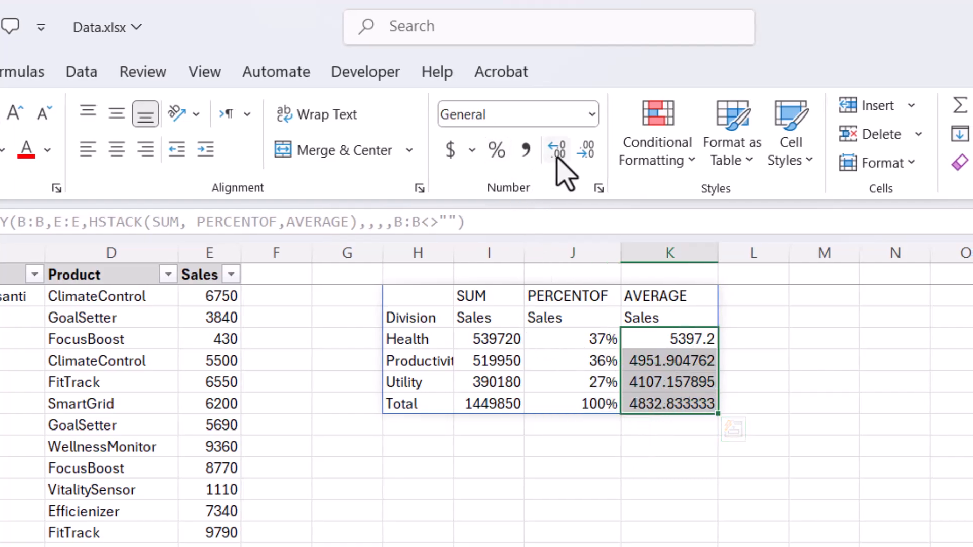
{"action": "left_click", "coordinate": [586, 150]}
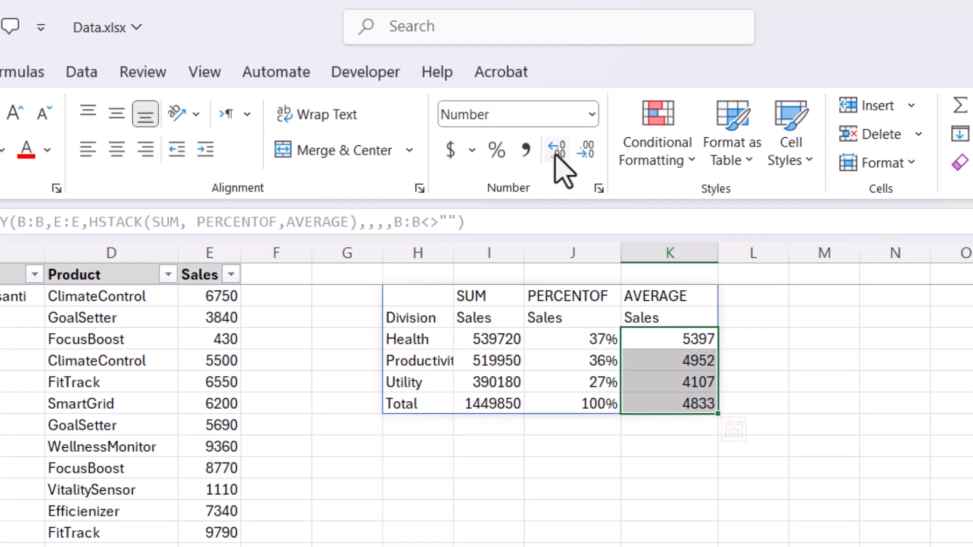
{"action": "left_click", "coordinate": [556, 152]}
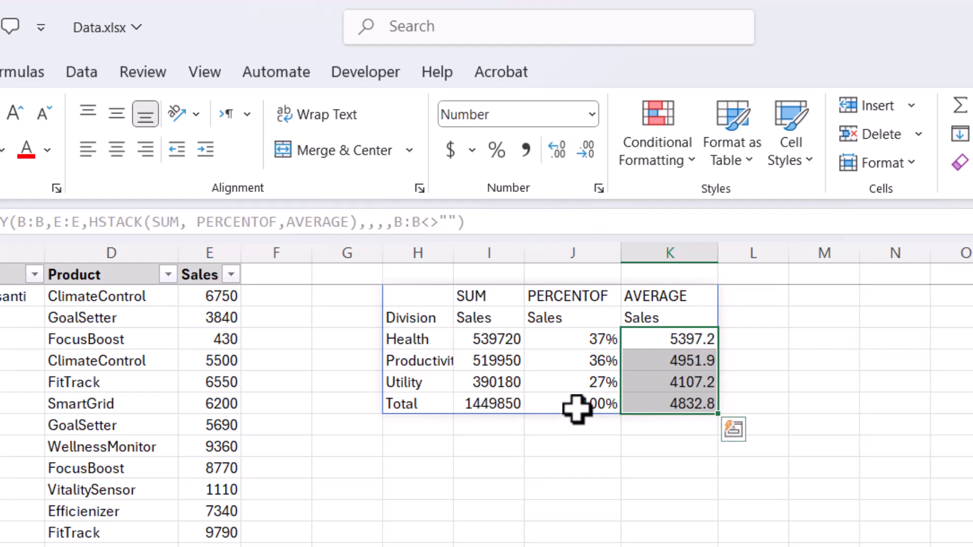
{"action": "left_click_drag", "start_coordinate": [504, 341], "coordinate": [492, 400]}
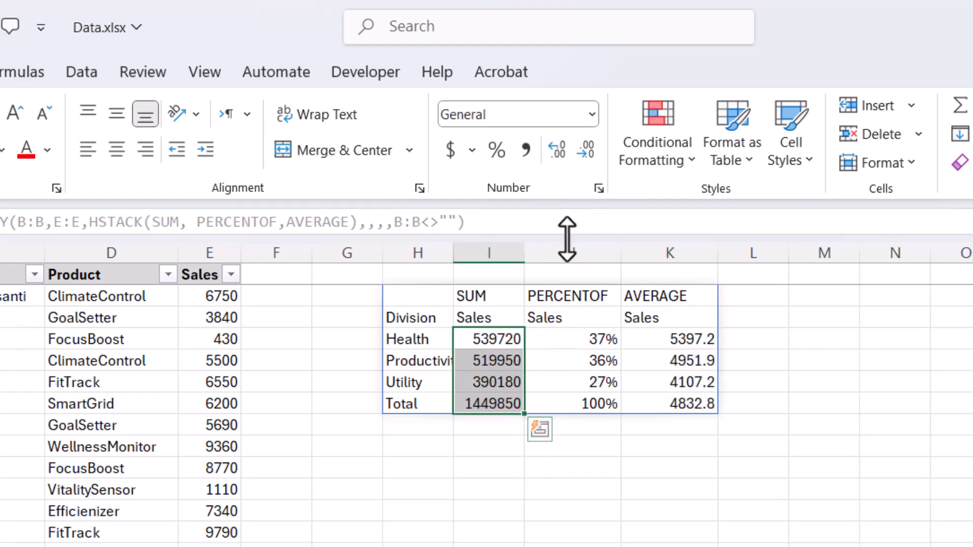
{"action": "left_click", "coordinate": [526, 151]}
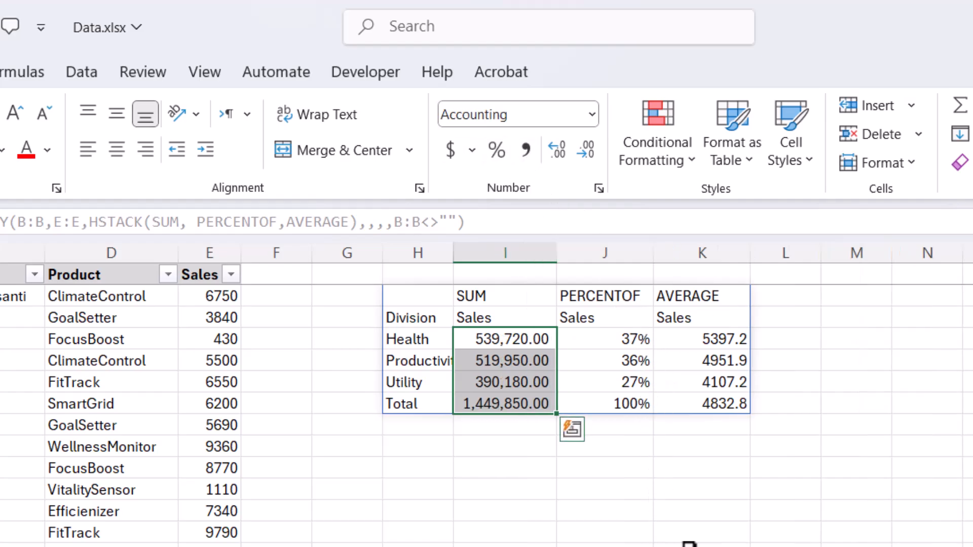
Wrap the row fields argument B:B of the GROUPBY formula in H2 in an HSTACK function.
{"action": "left_click", "coordinate": [632, 530]}
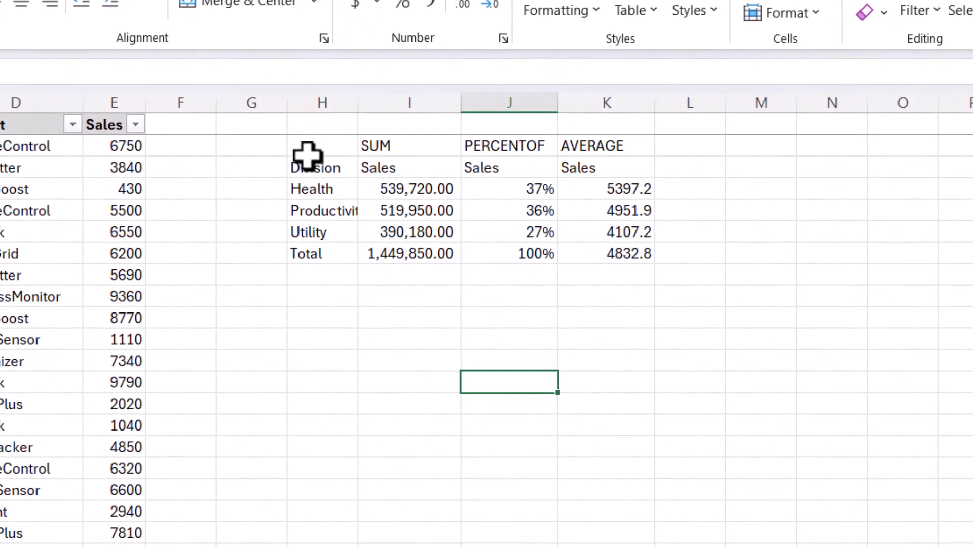
{"action": "left_click", "coordinate": [305, 167]}
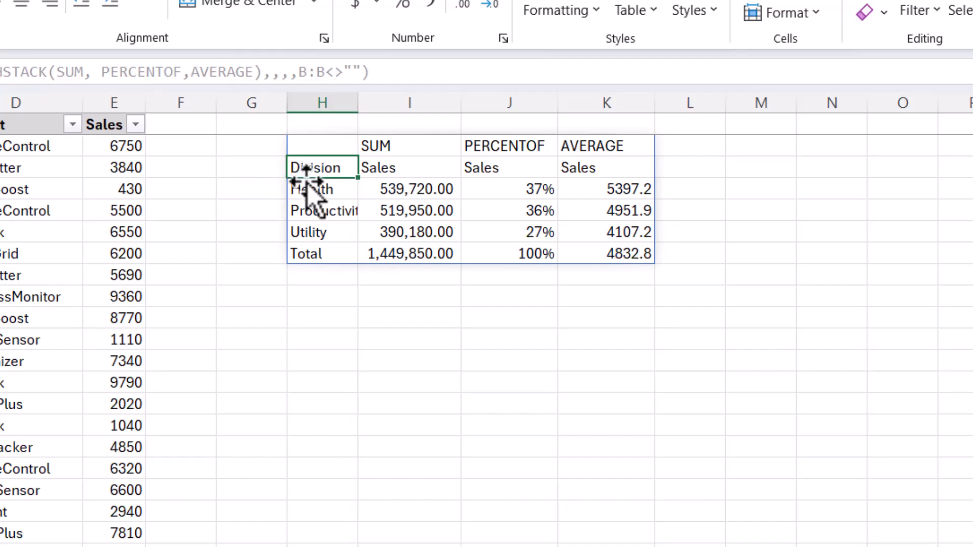
{"action": "double_click", "coordinate": [325, 144]}
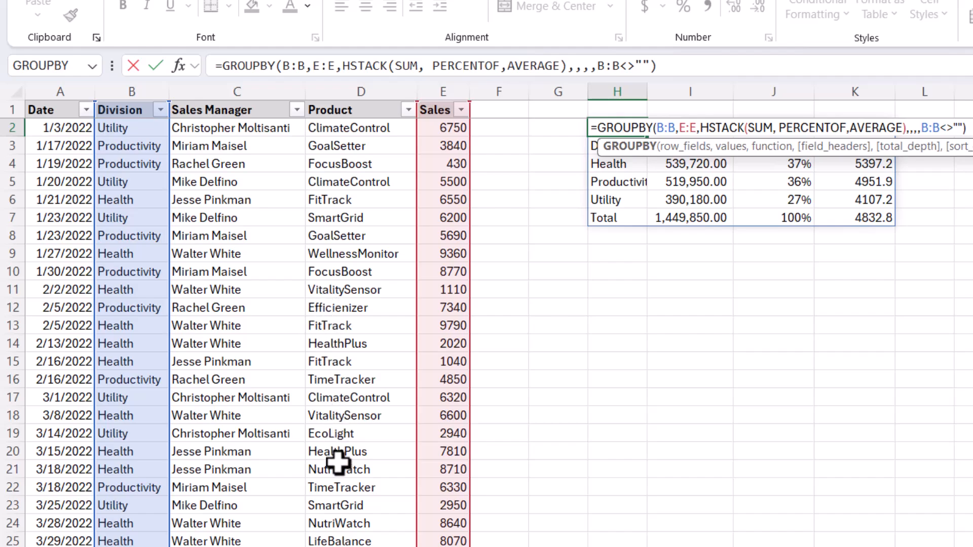
{"action": "left_click", "coordinate": [659, 131]}
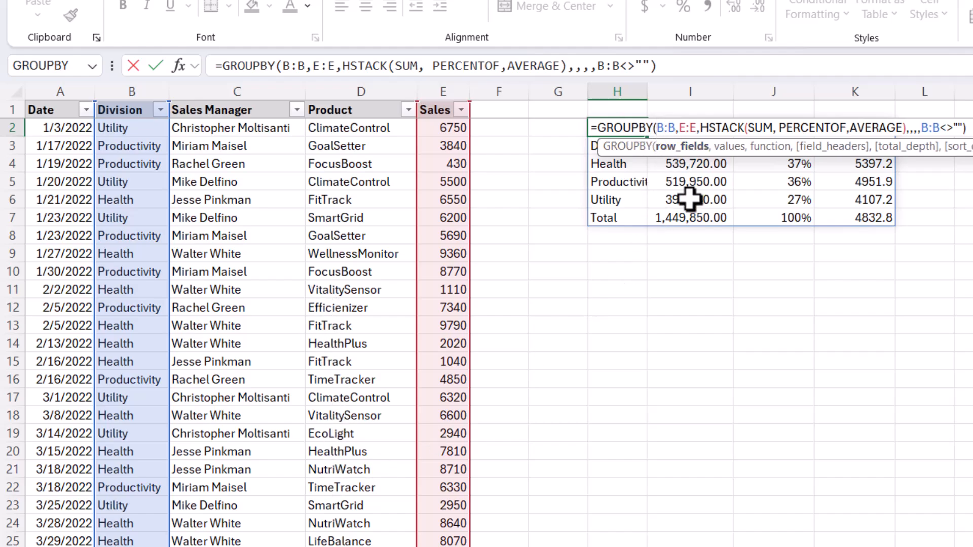
{"action": "type", "text": "hst"}
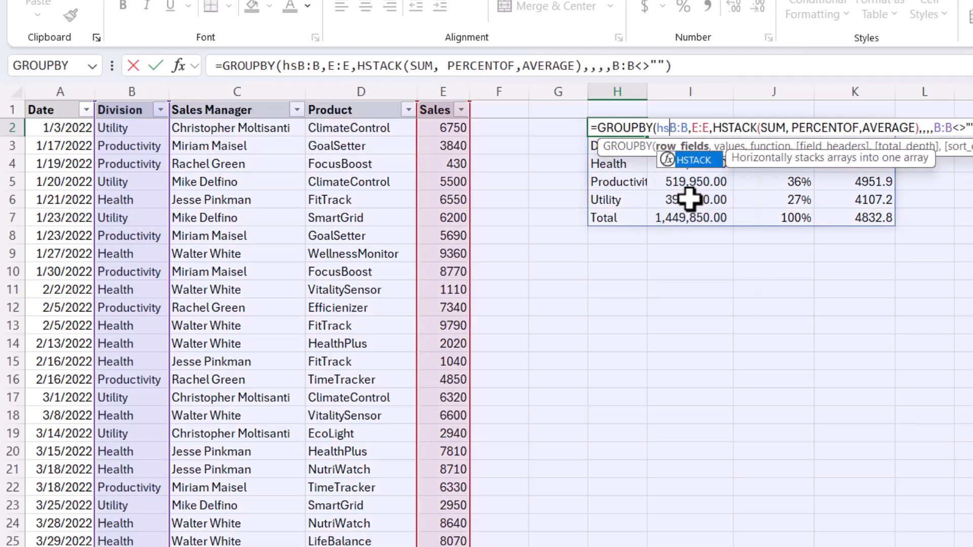
{"action": "key", "text": "Tab"}
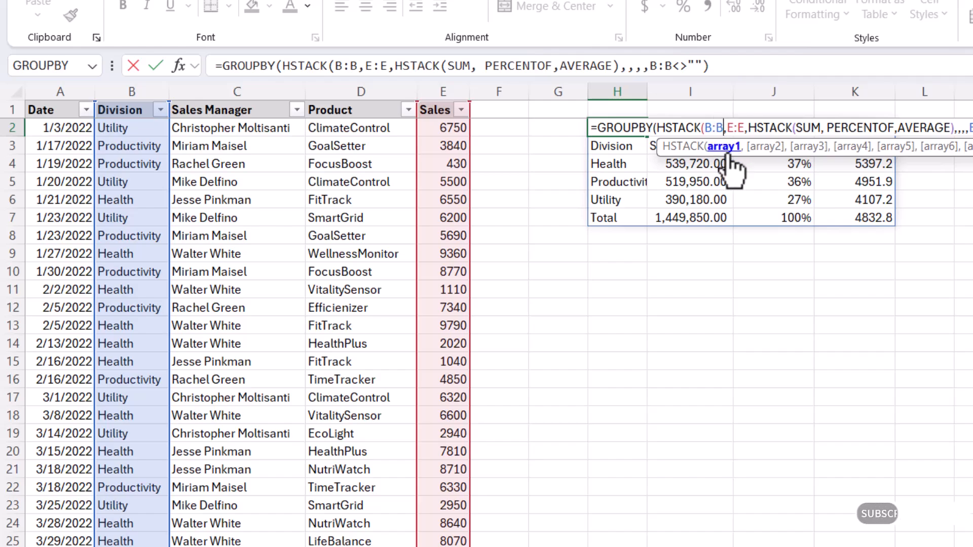
{"action": "type", "text": ")"}
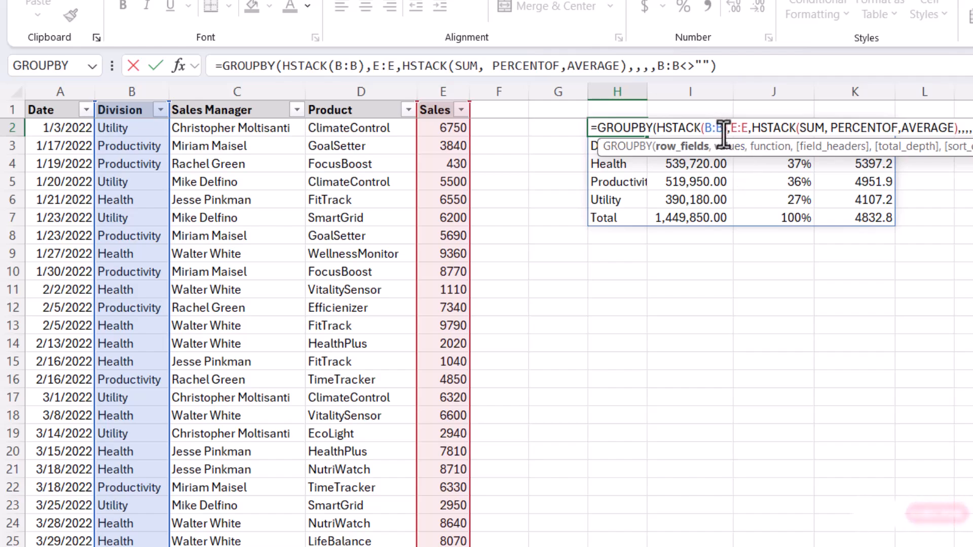
Add the Product column D:D as the second array of the row fields HSTACK and commit the formula.
{"action": "left_click", "coordinate": [722, 129]}
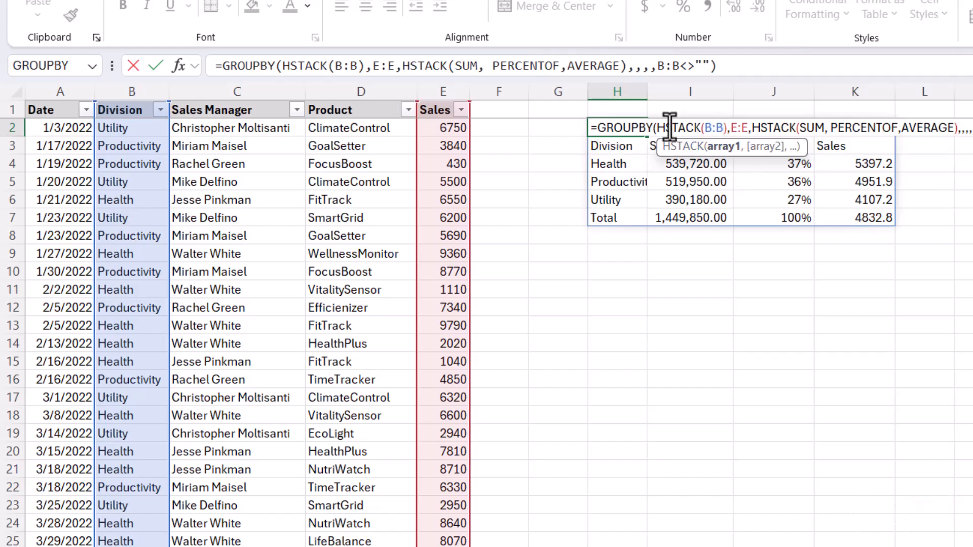
{"action": "type", "text": ","}
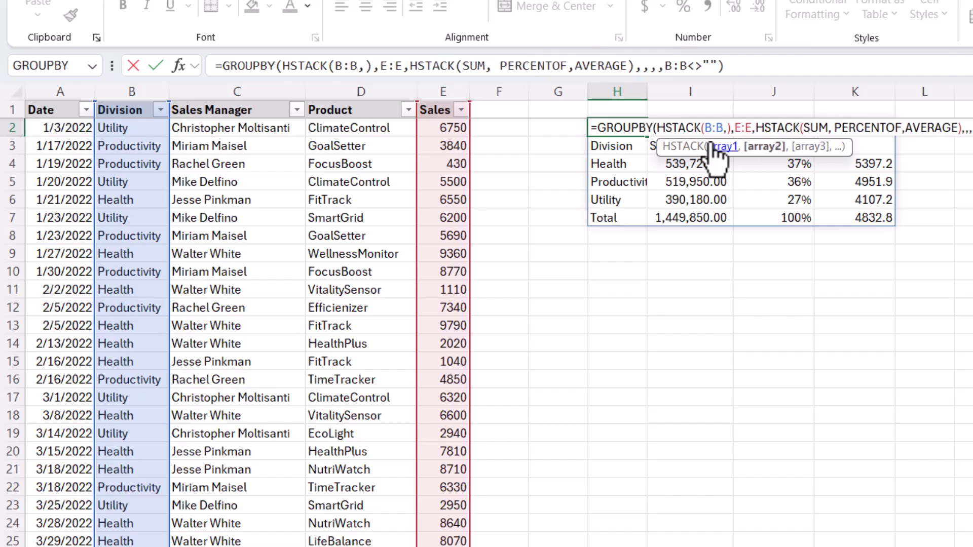
{"action": "left_click", "coordinate": [359, 92]}
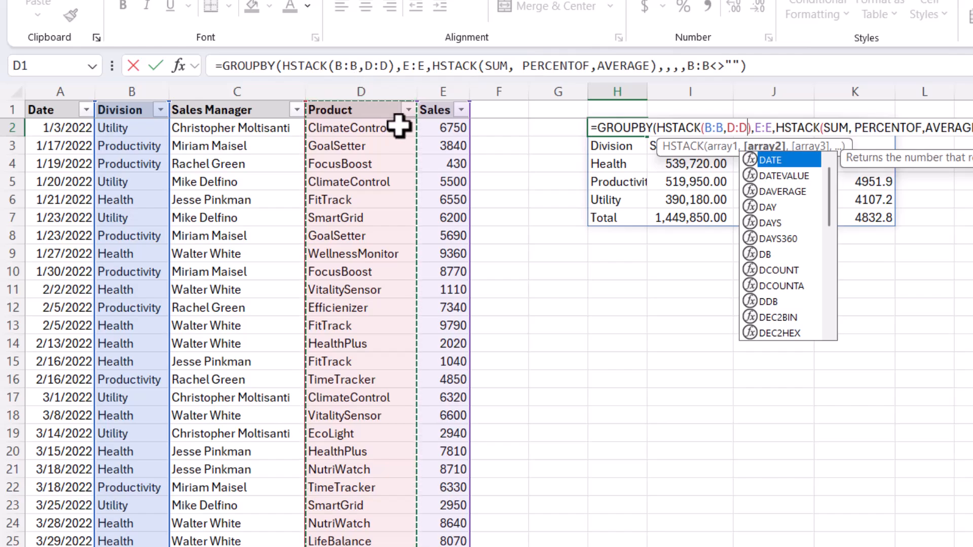
{"action": "key", "text": "Return"}
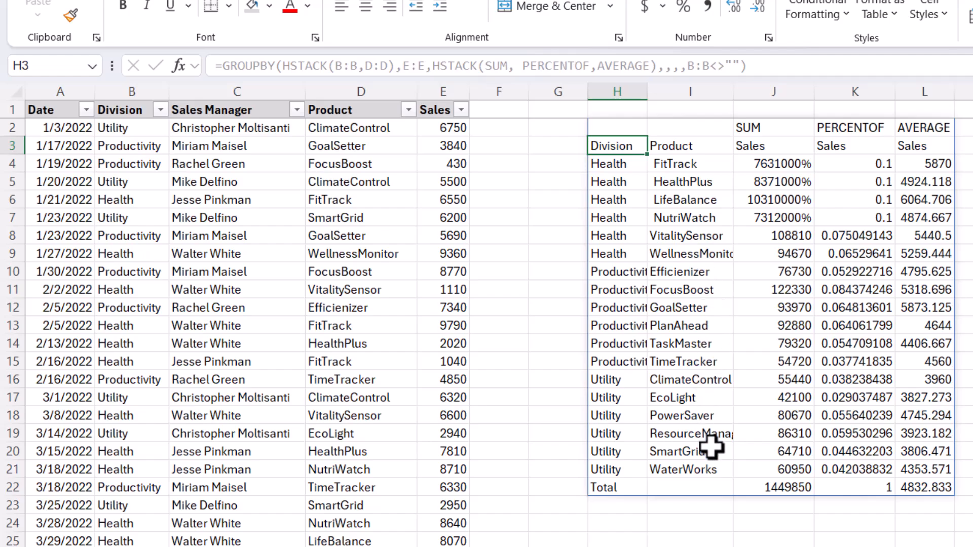
Apply the Number format to the SUM values in J4:J21.
{"action": "left_click", "coordinate": [934, 489]}
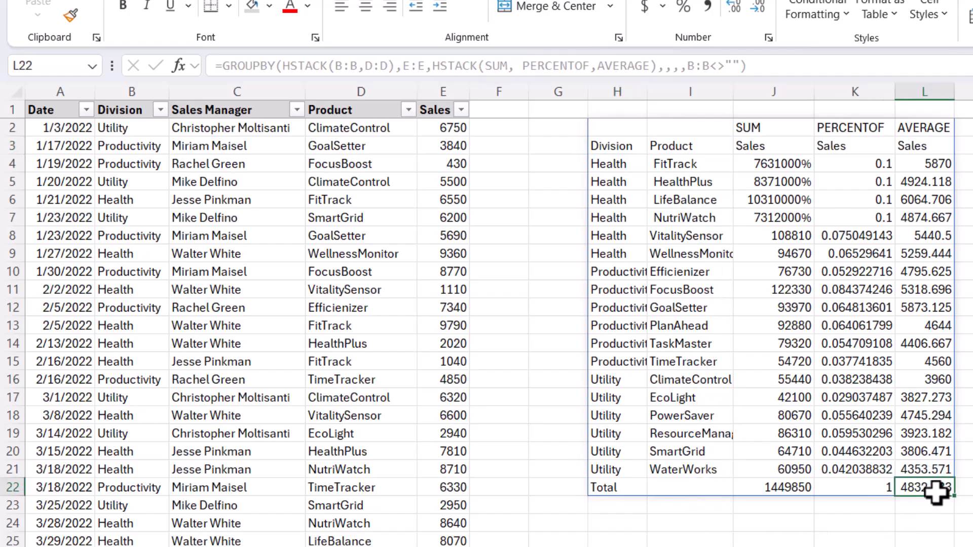
{"action": "left_click_drag", "start_coordinate": [634, 492], "coordinate": [913, 484]}
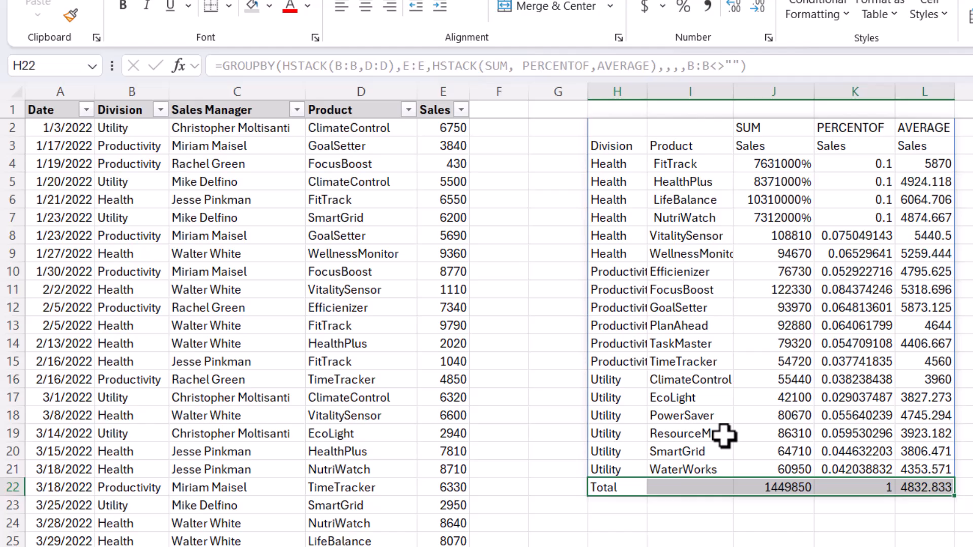
{"action": "left_click_drag", "start_coordinate": [782, 162], "coordinate": [779, 475]}
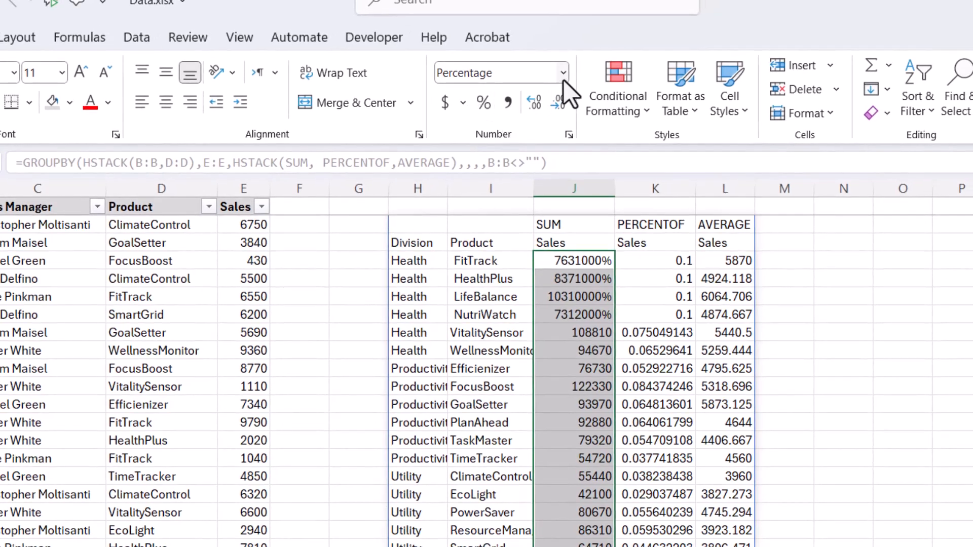
{"action": "left_click", "coordinate": [576, 70]}
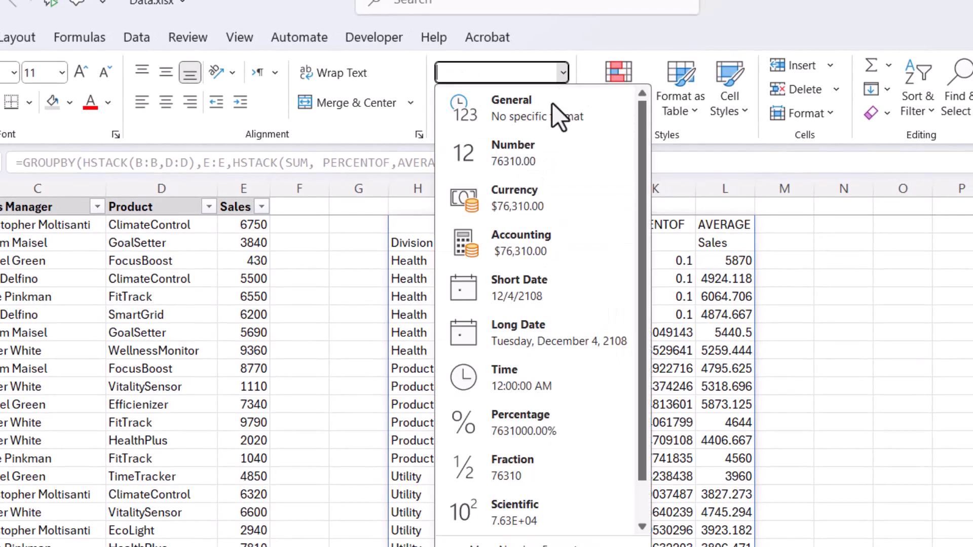
{"action": "left_click", "coordinate": [530, 147]}
Format the PERCENTOF values in K4:K21 as percentages and select the formula cell H2.
{"action": "left_click_drag", "start_coordinate": [680, 261], "coordinate": [654, 546]}
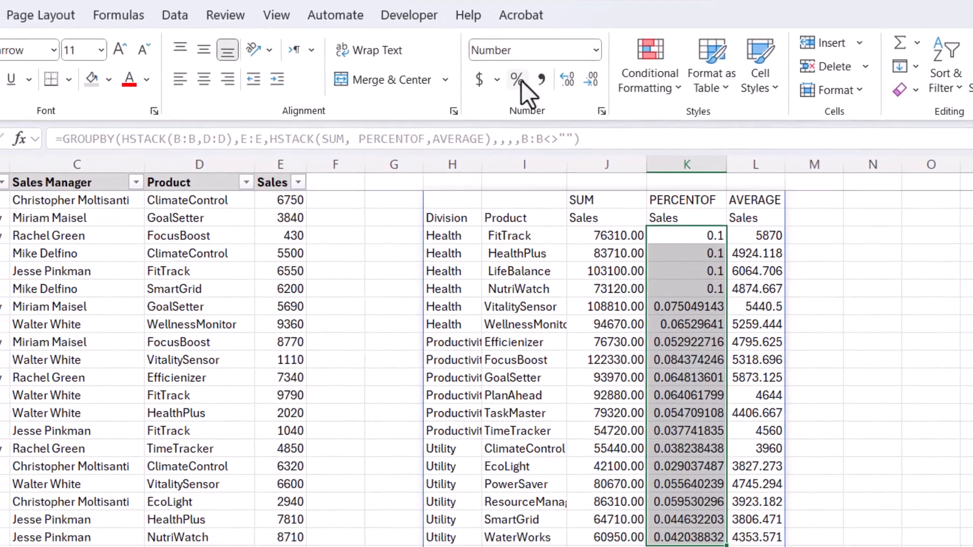
{"action": "left_click", "coordinate": [483, 102]}
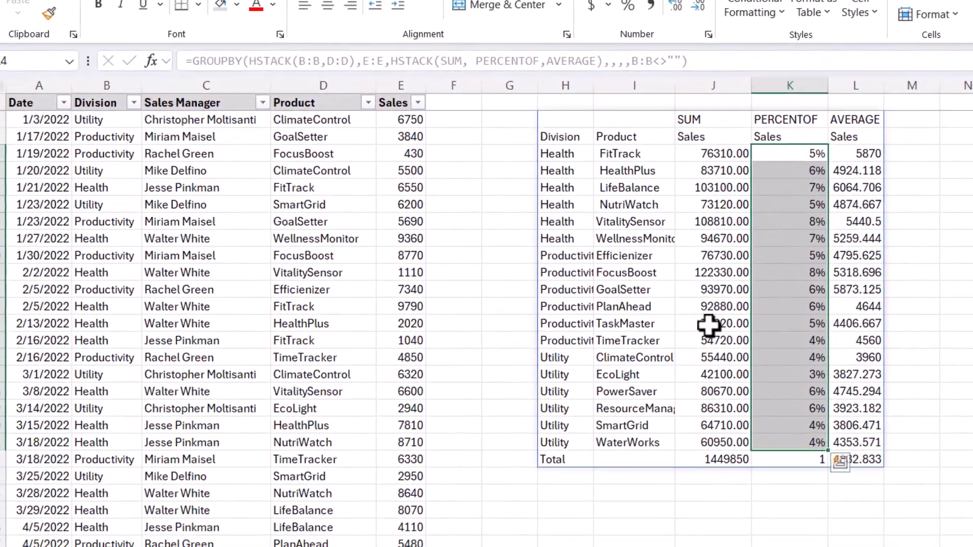
{"action": "left_click", "coordinate": [642, 361]}
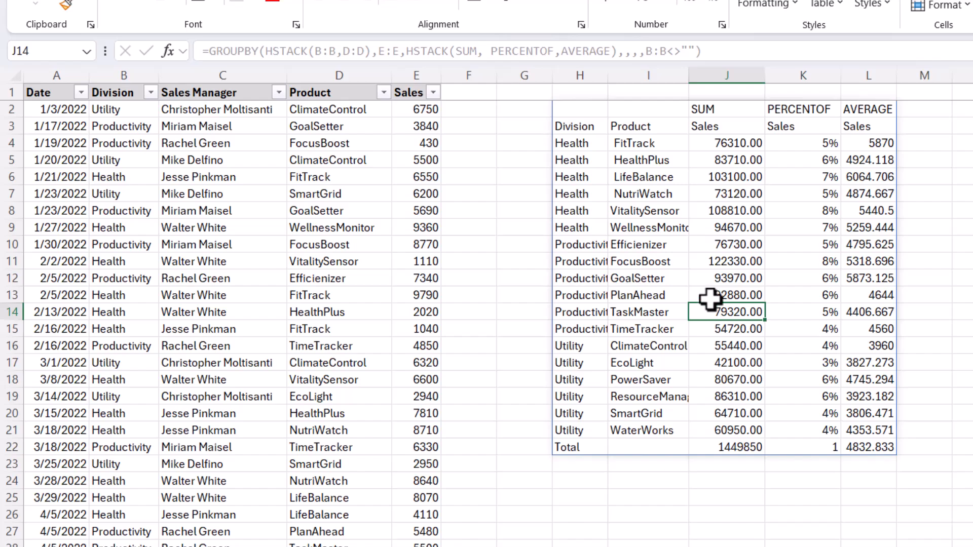
{"action": "left_click", "coordinate": [588, 112]}
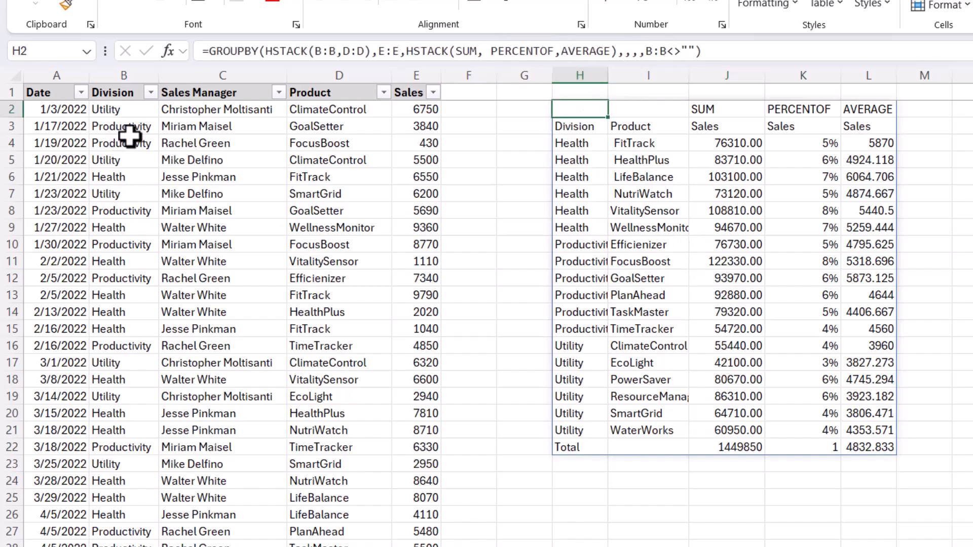